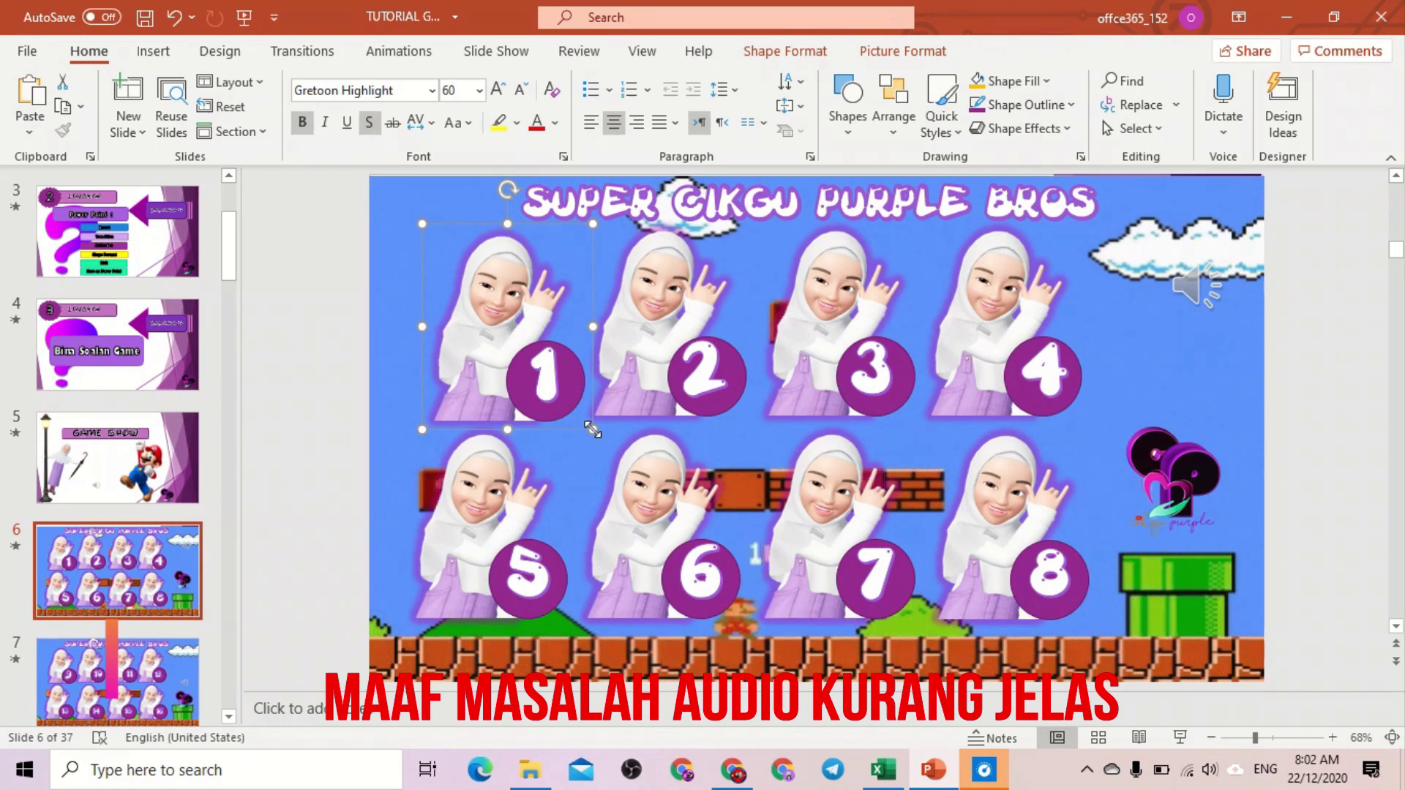
{"action": "mouse_move", "coordinate": [593, 431]}
{"action": "left_mouse_down"}
{"action": "mouse_move", "coordinate": [571, 403]}
{"action": "mouse_move", "coordinate": [583, 430]}
{"action": "left_mouse_up"}
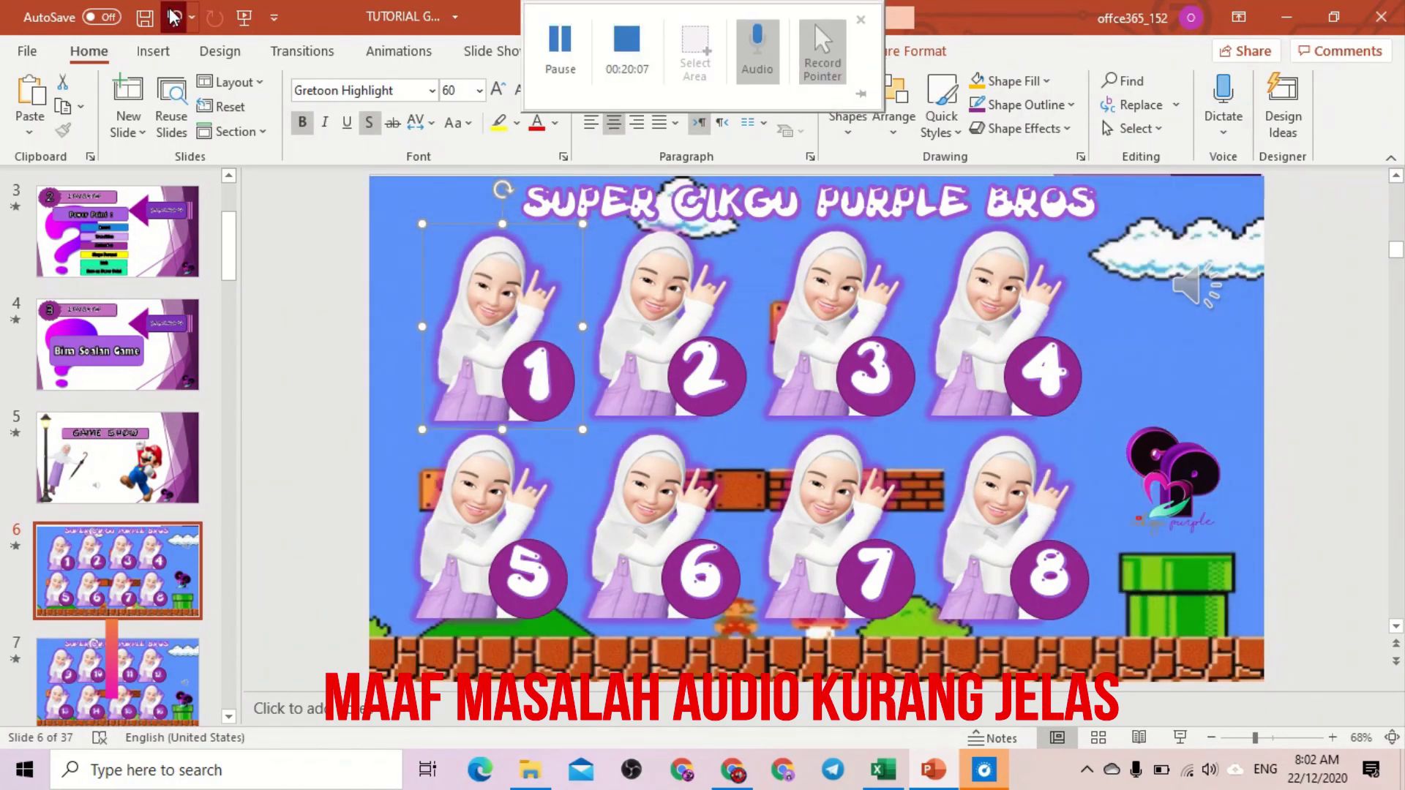
{"action": "left_click", "coordinate": [173, 18]}
{"action": "left_click", "coordinate": [173, 18]}
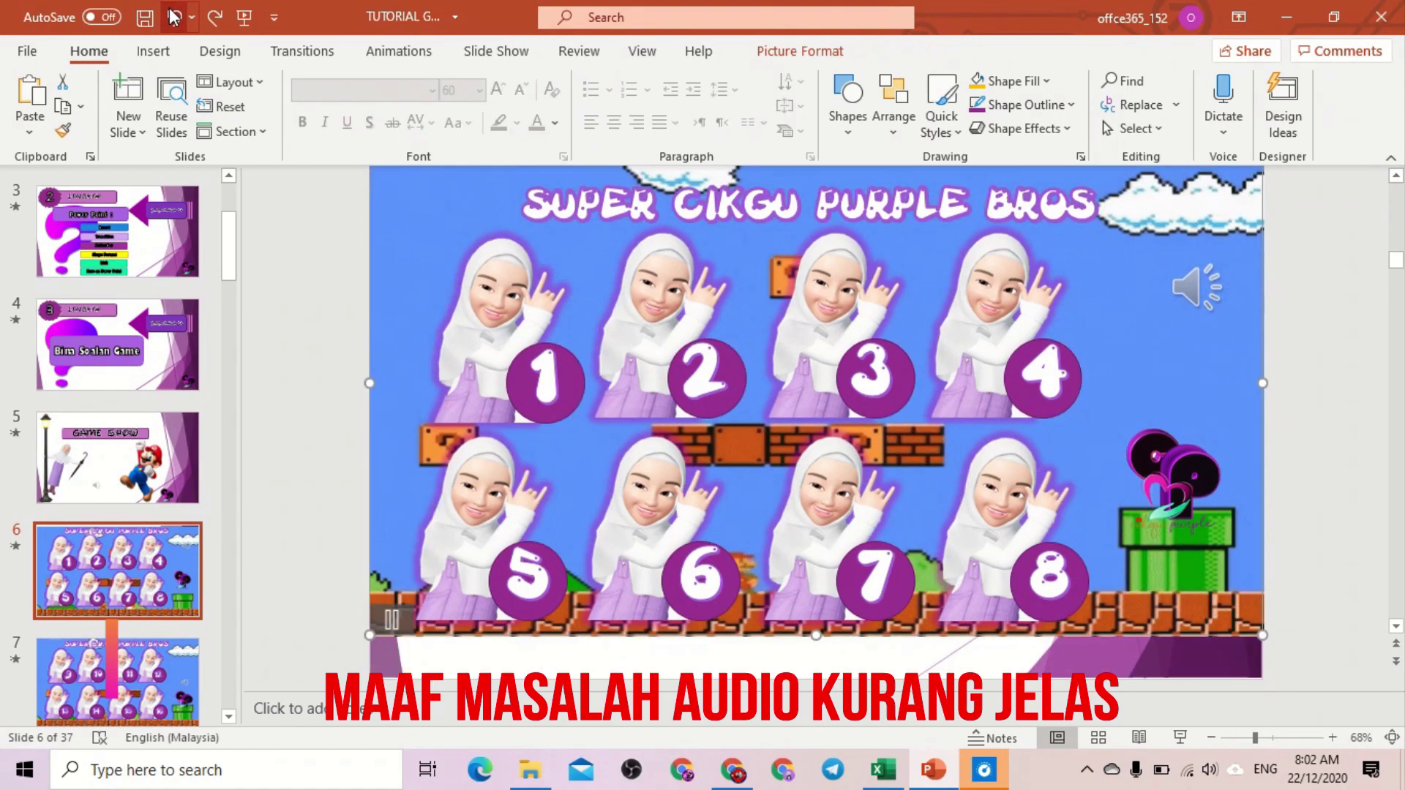
{"action": "left_click", "coordinate": [214, 19]}
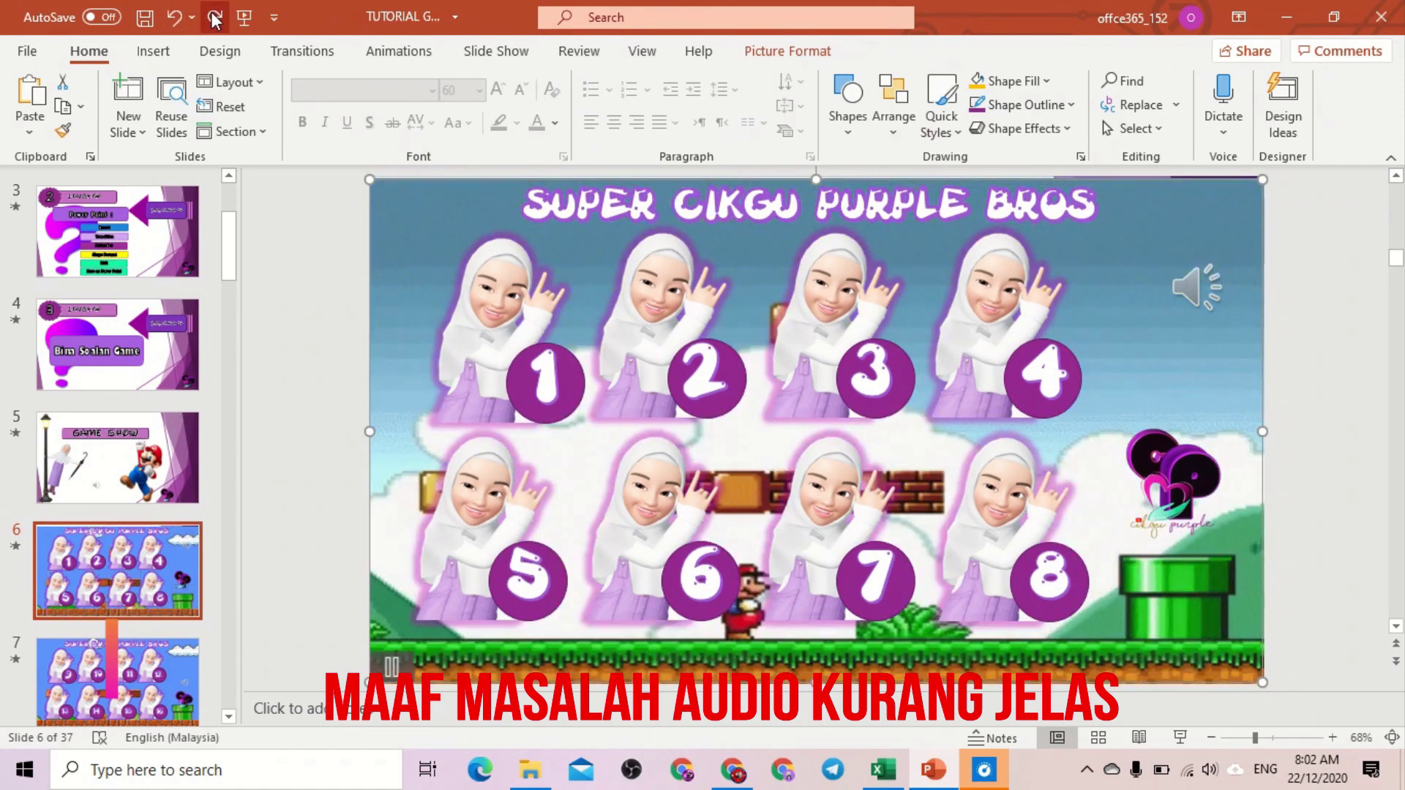
{"action": "left_click", "coordinate": [175, 17]}
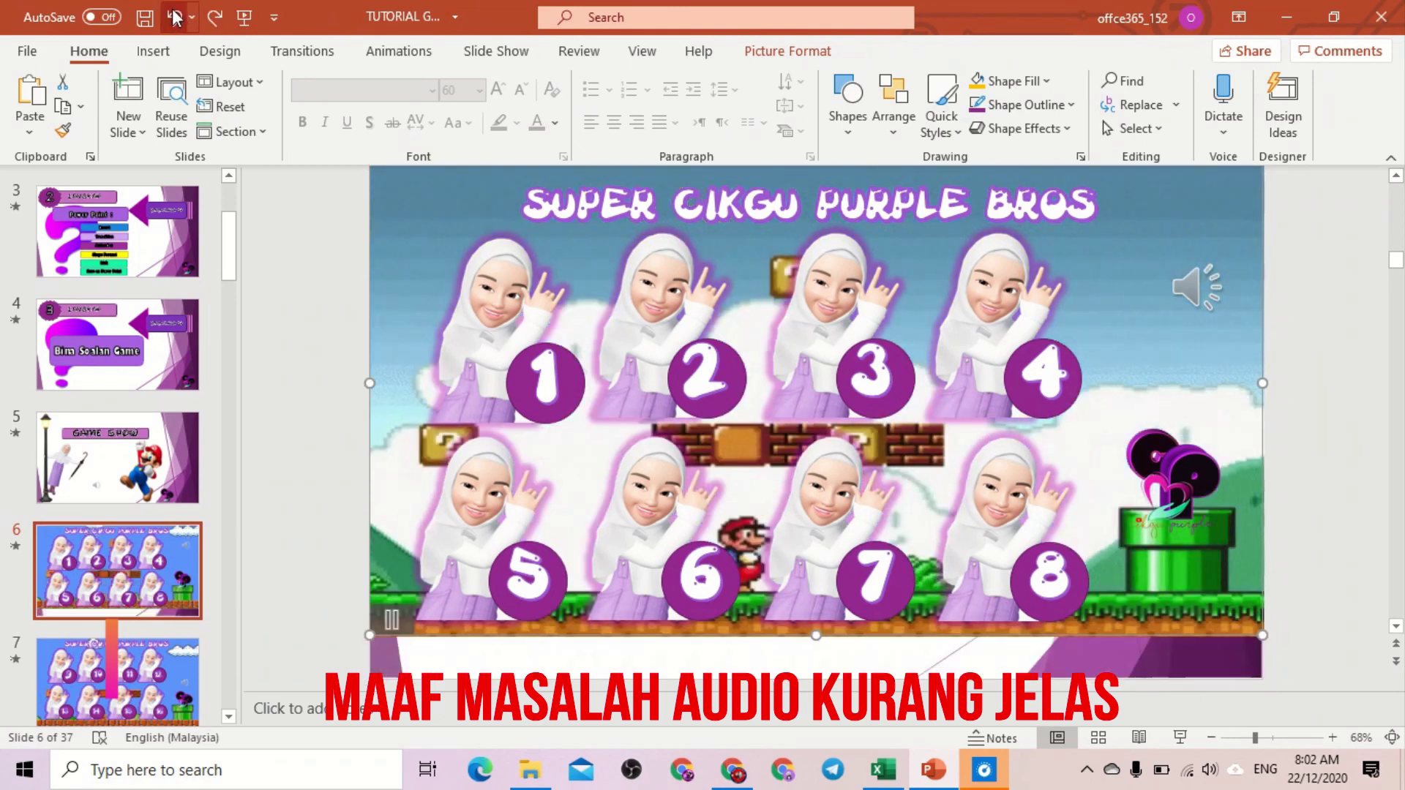
{"action": "left_click", "coordinate": [174, 17]}
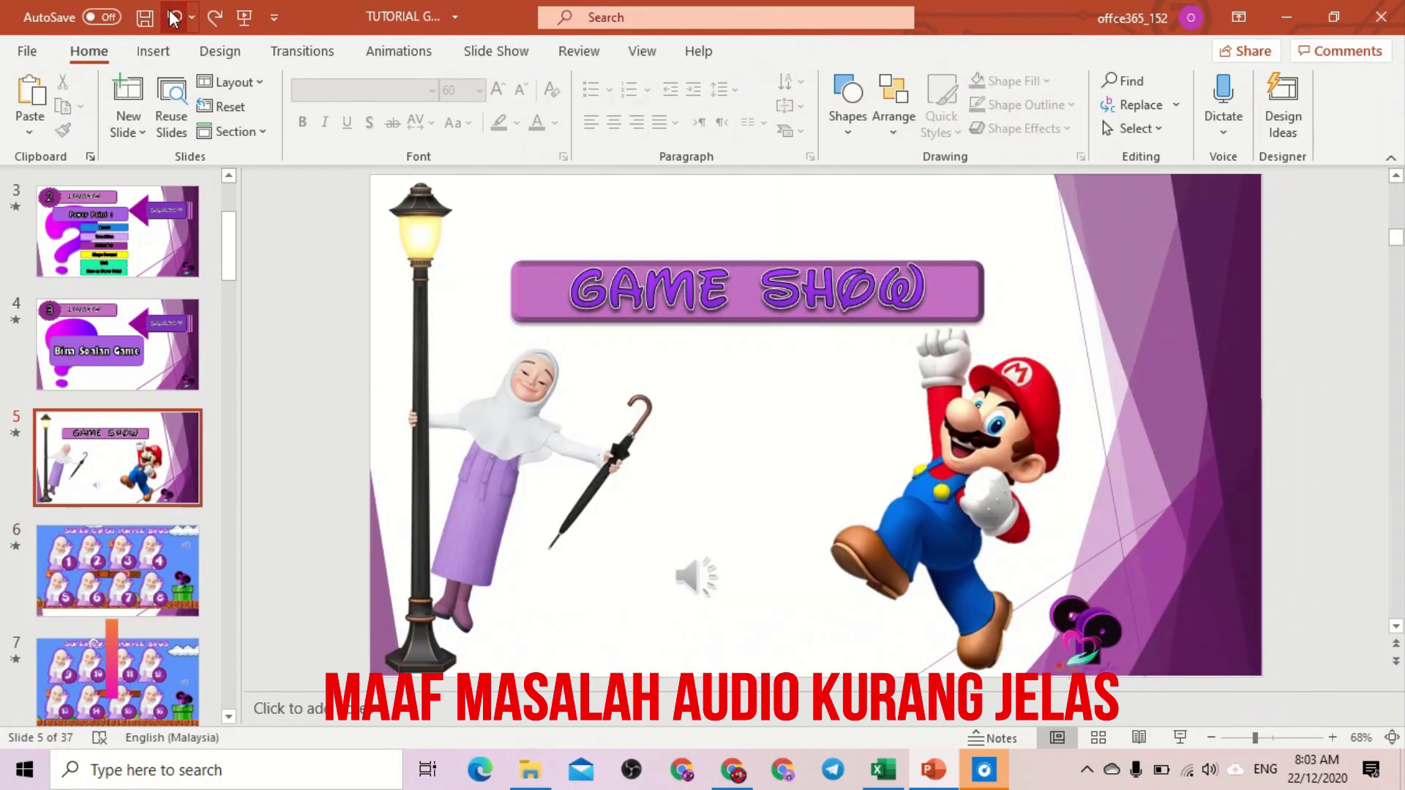
{"action": "left_click", "coordinate": [50, 606]}
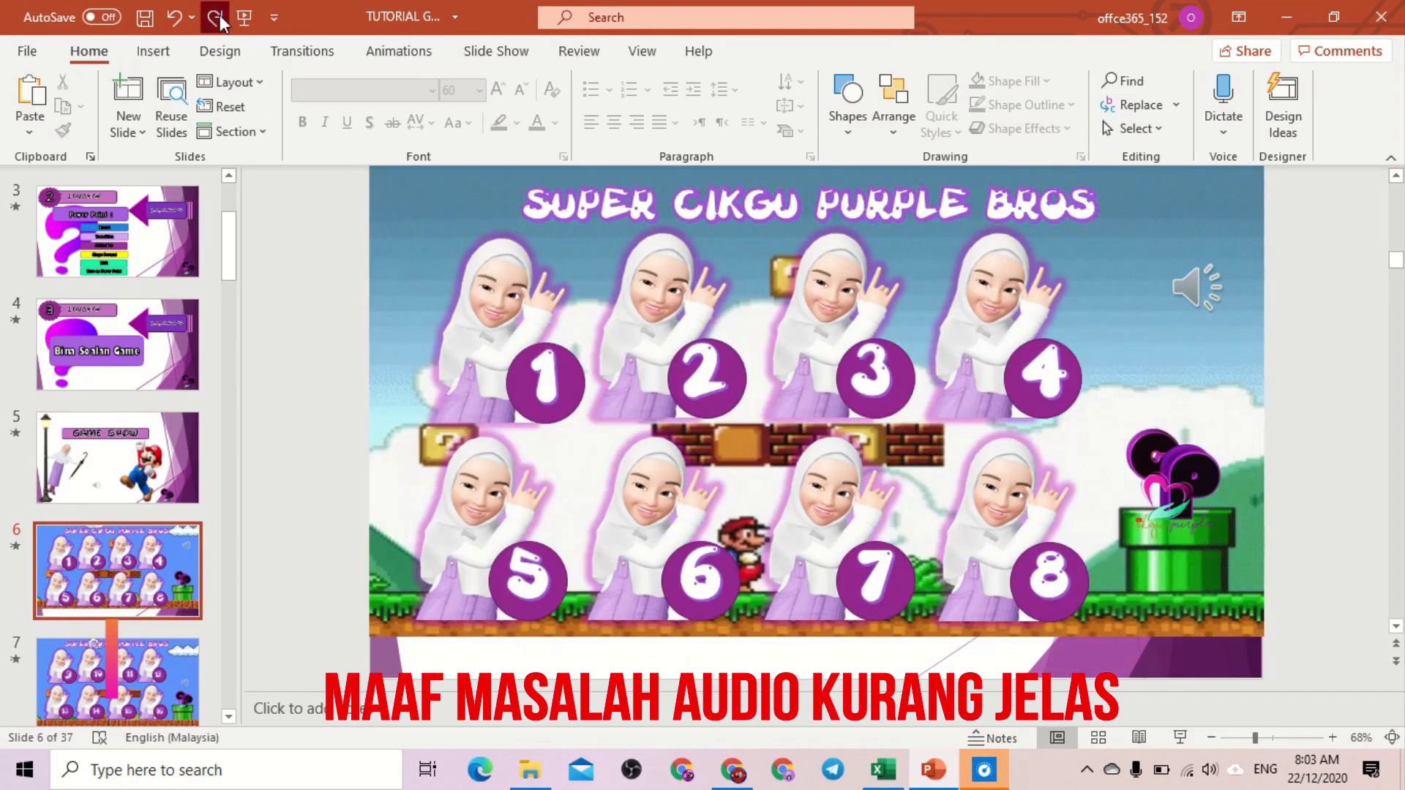
{"action": "left_click", "coordinate": [216, 18]}
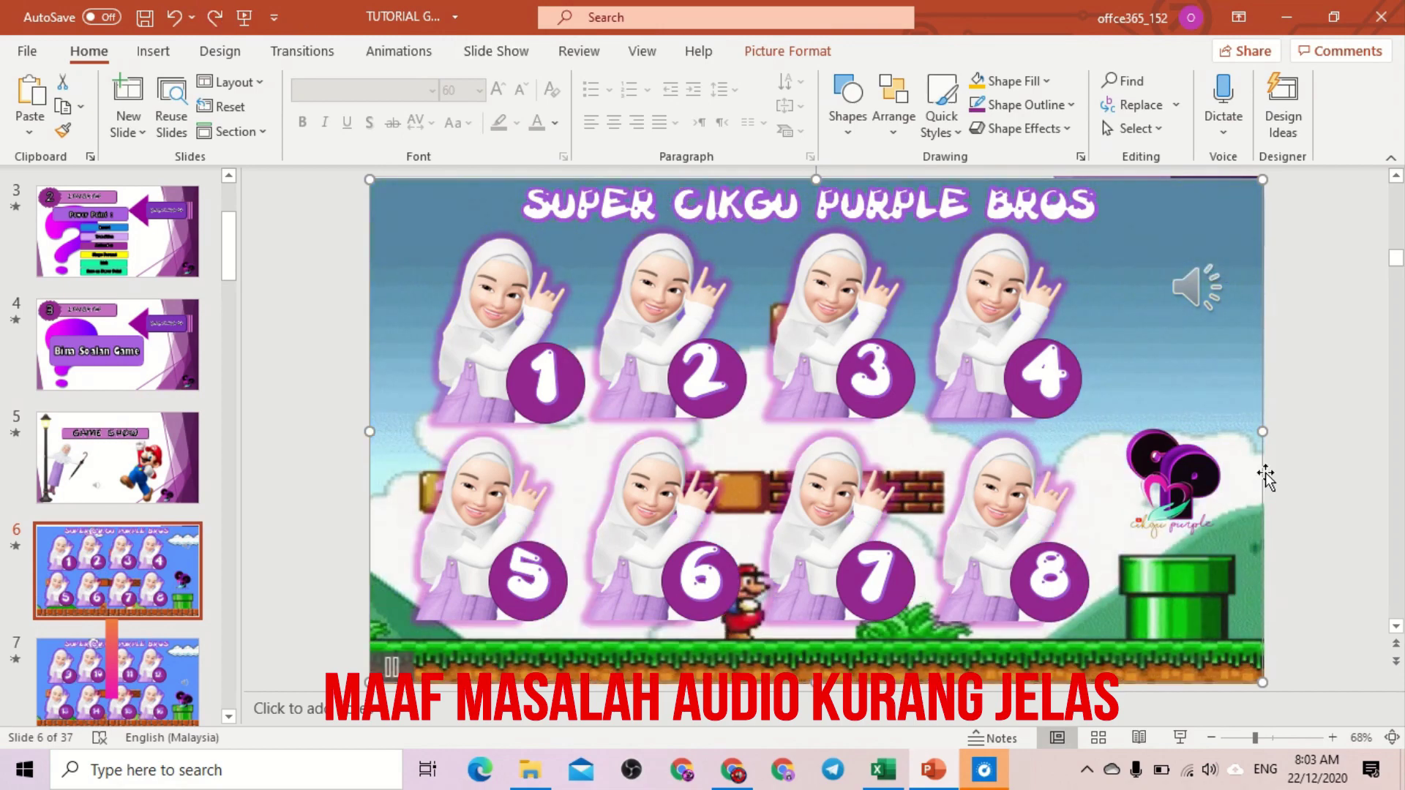
{"action": "left_click", "coordinate": [1386, 448]}
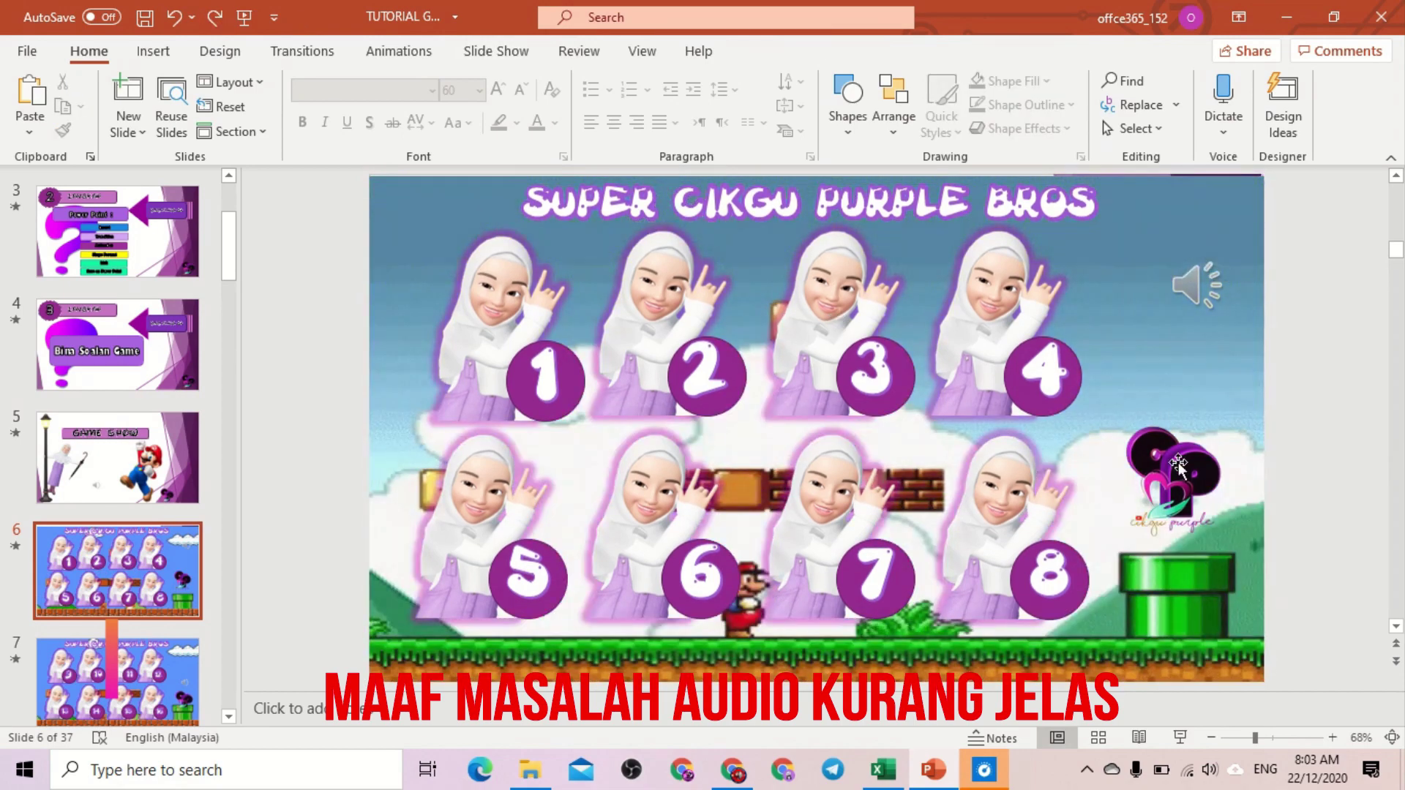
Move the logo on slide 6 down onto the top of the green pipe and preview the slide full screen
{"action": "left_click_drag", "start_coordinate": [1178, 465], "coordinate": [1181, 502]}
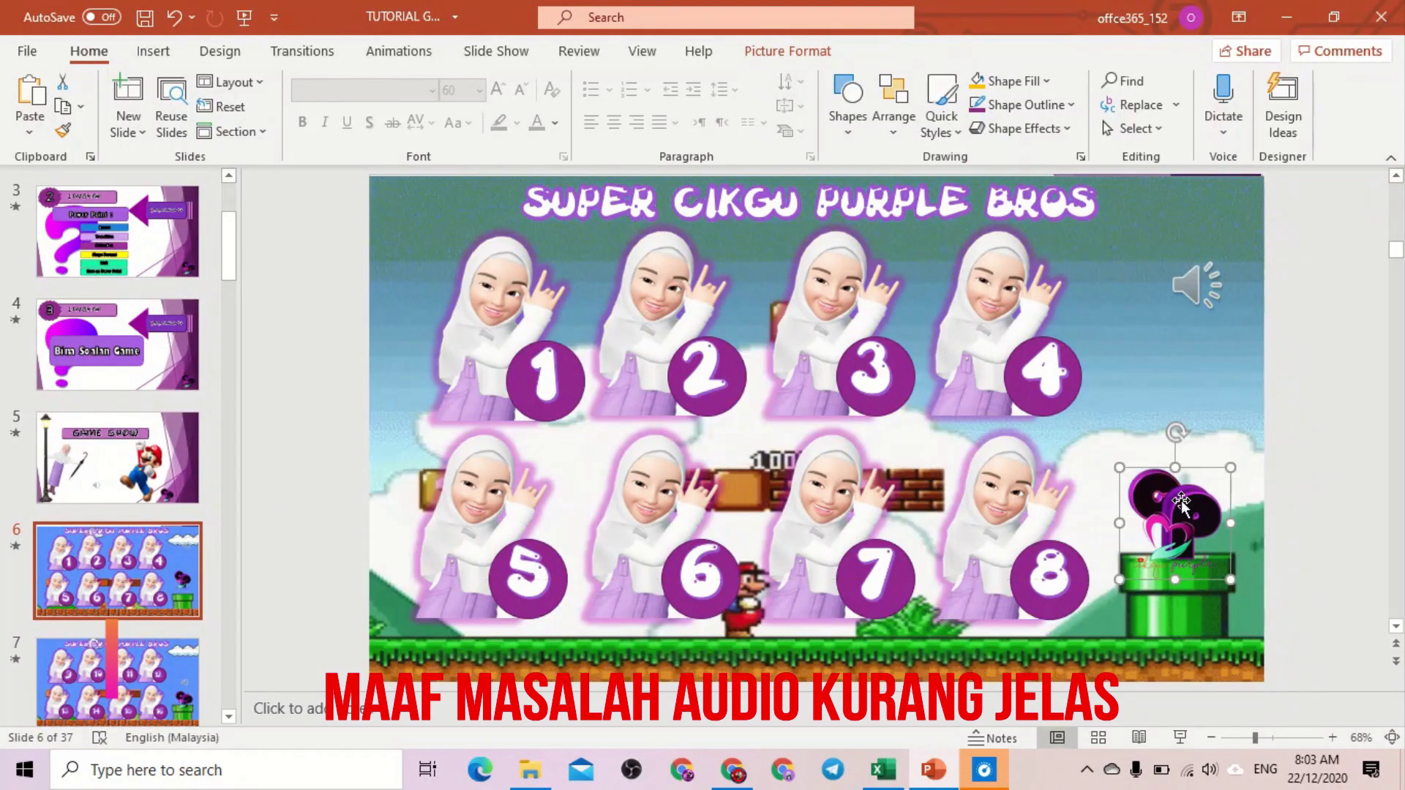
{"action": "left_click", "coordinate": [1177, 739]}
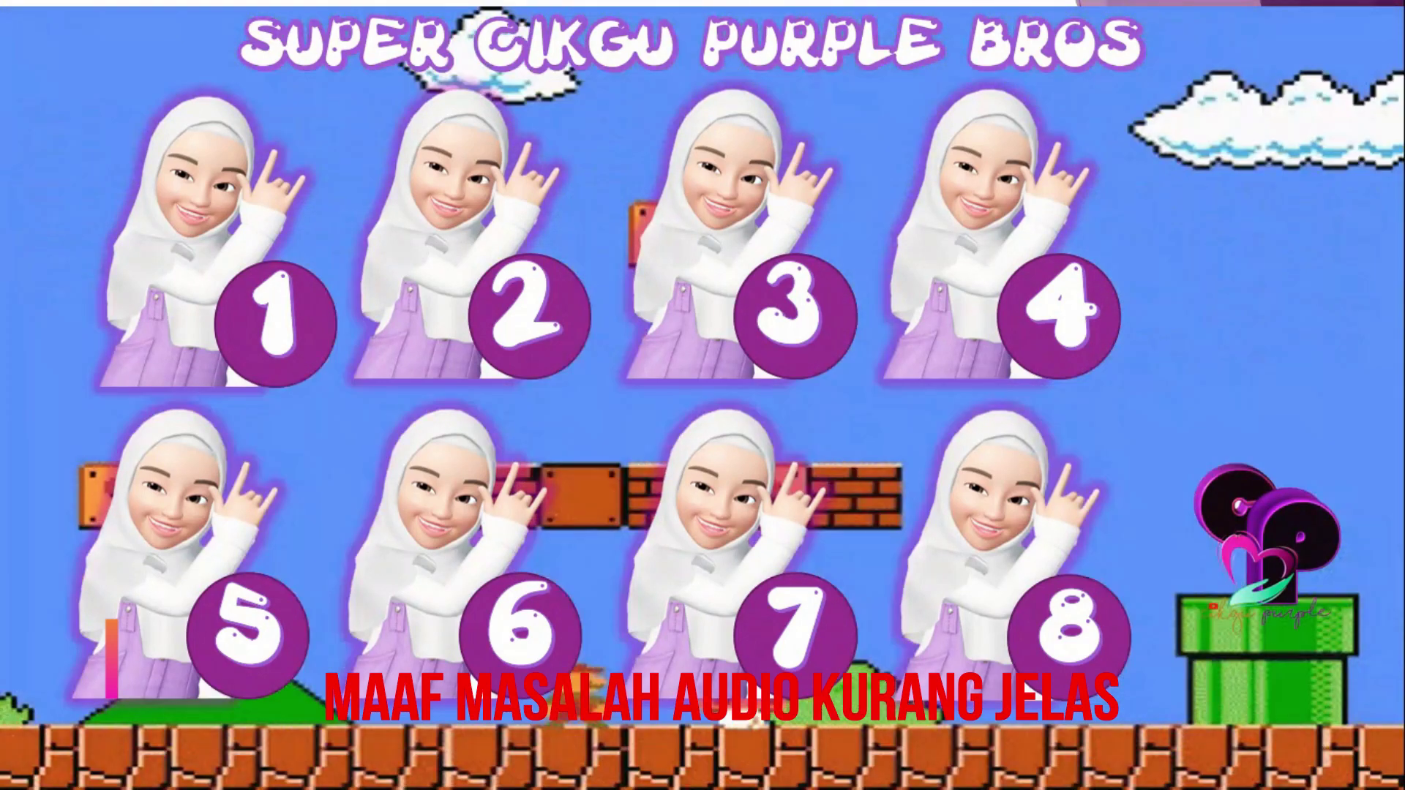
{"action": "key", "text": "Escape"}
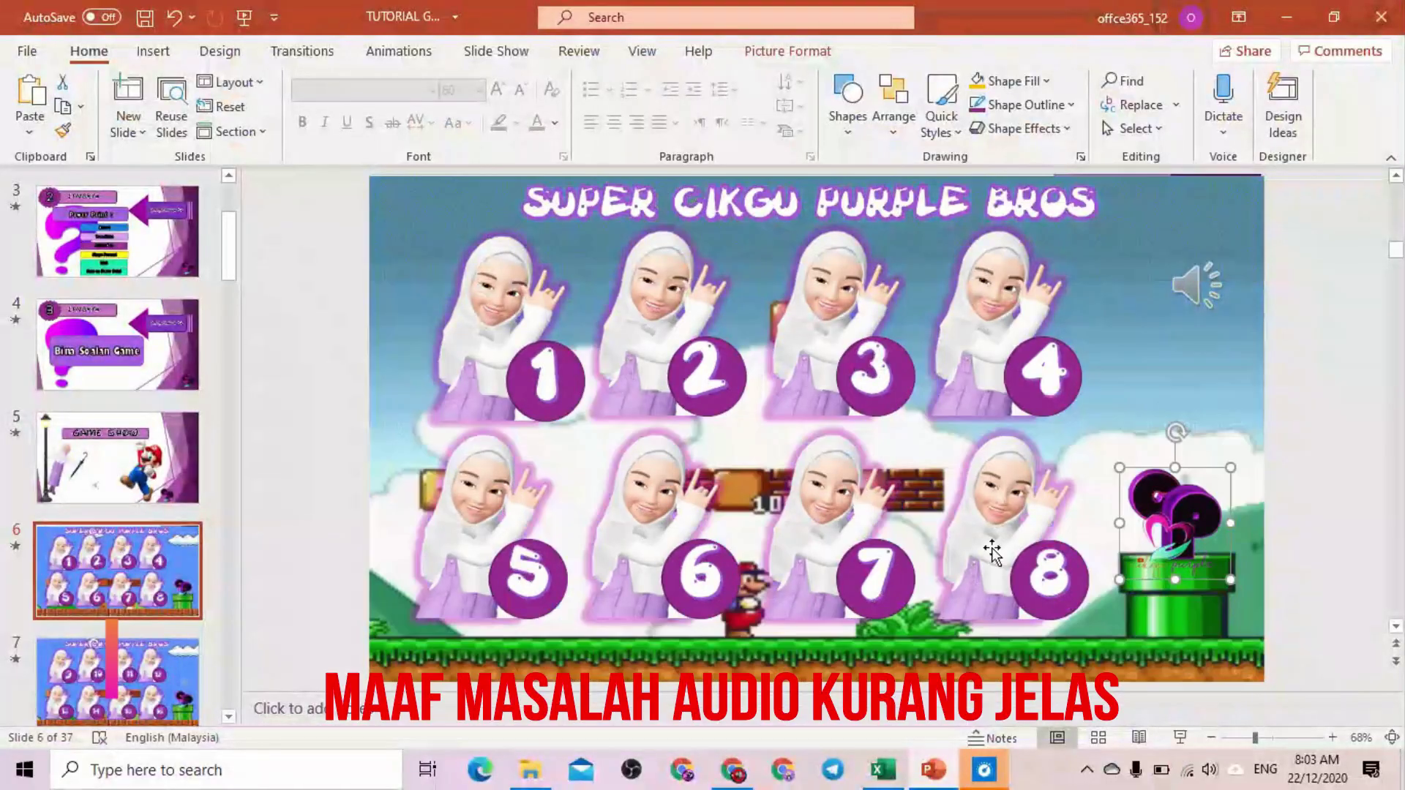
{"action": "left_click", "coordinate": [1371, 345]}
{"action": "left_click", "coordinate": [1187, 208]}
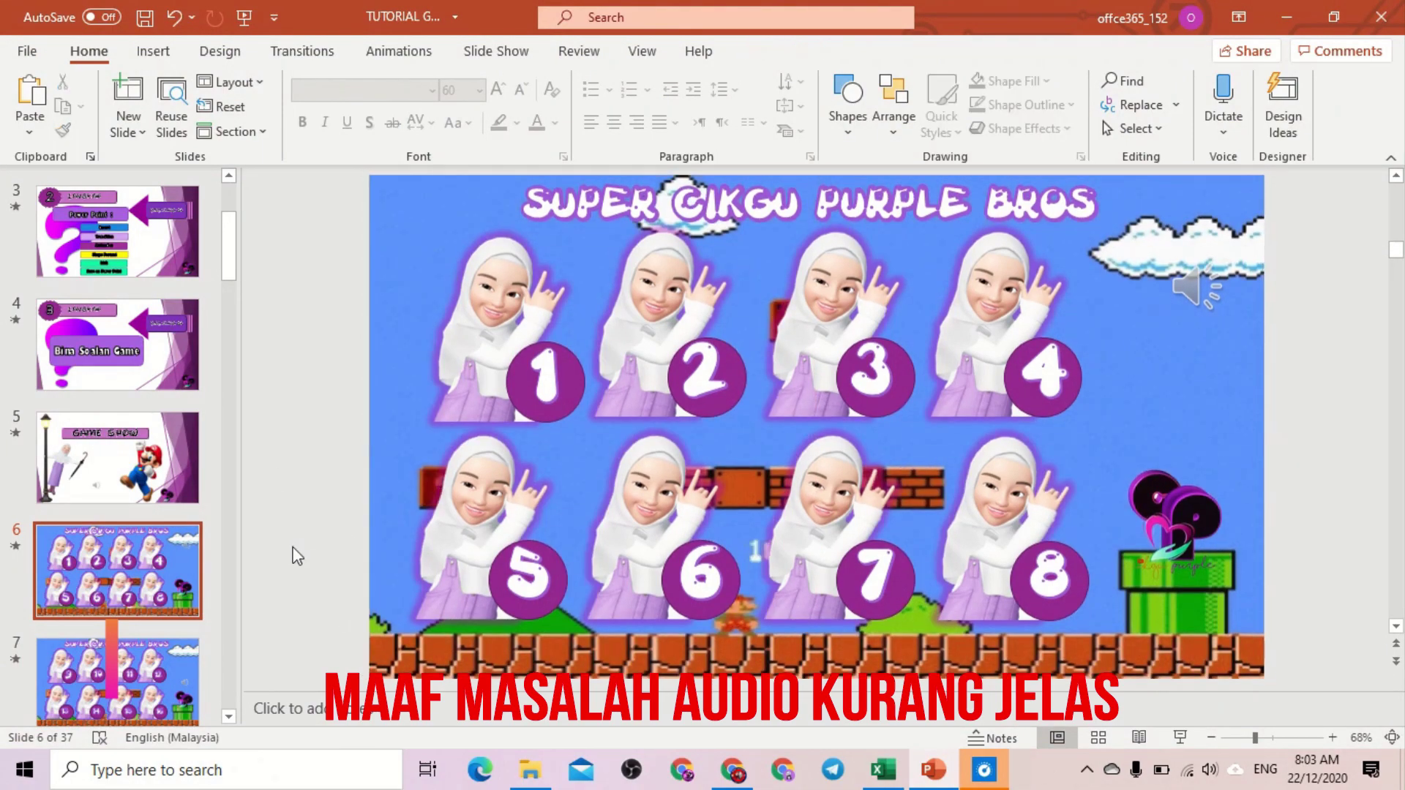
{"action": "left_click", "coordinate": [295, 549]}
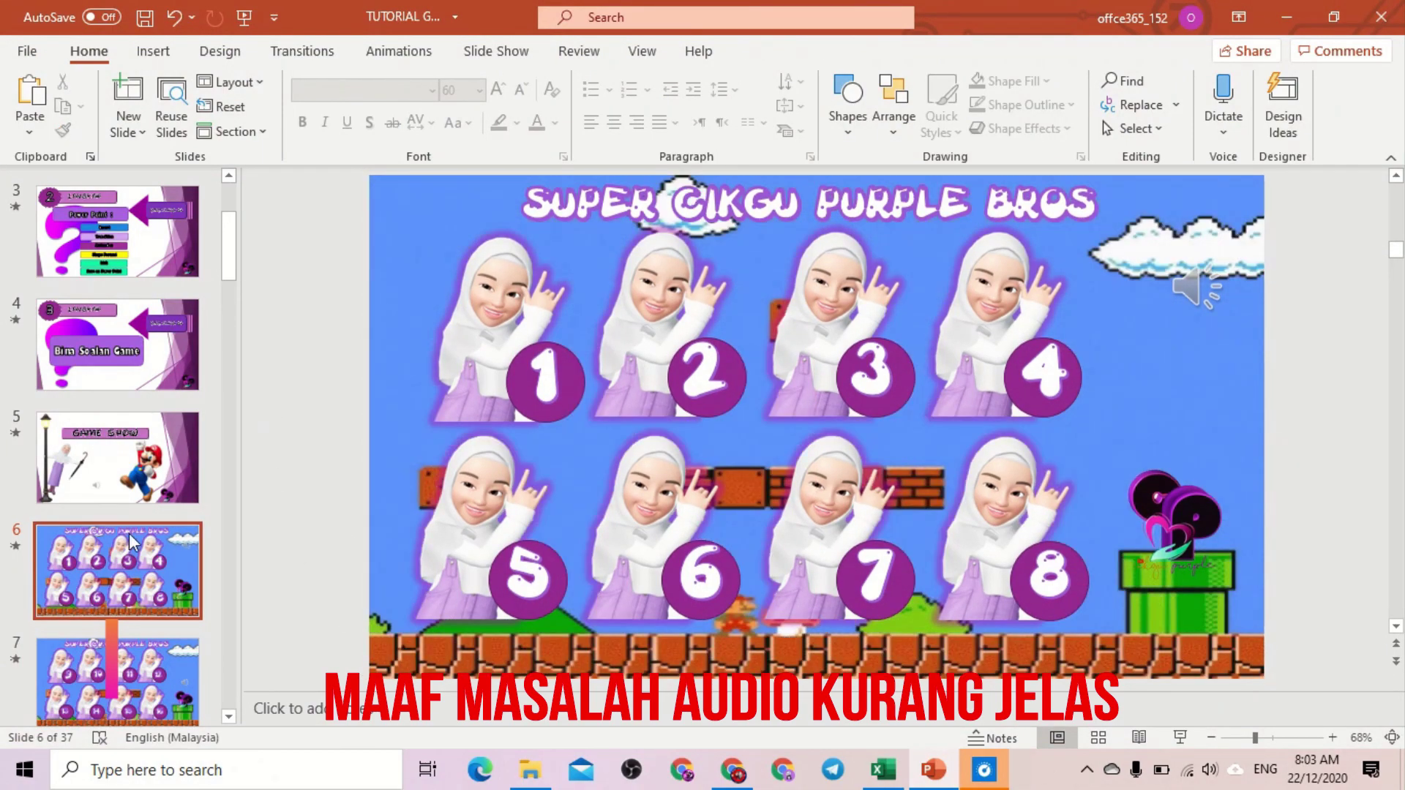
Examine slides 6 and 7 in turn, comparing the character grids numbered 1 to 8 and 9 to 16
{"action": "scroll", "coordinate": [131, 684], "scroll_direction": "down", "scroll_amount": 2}
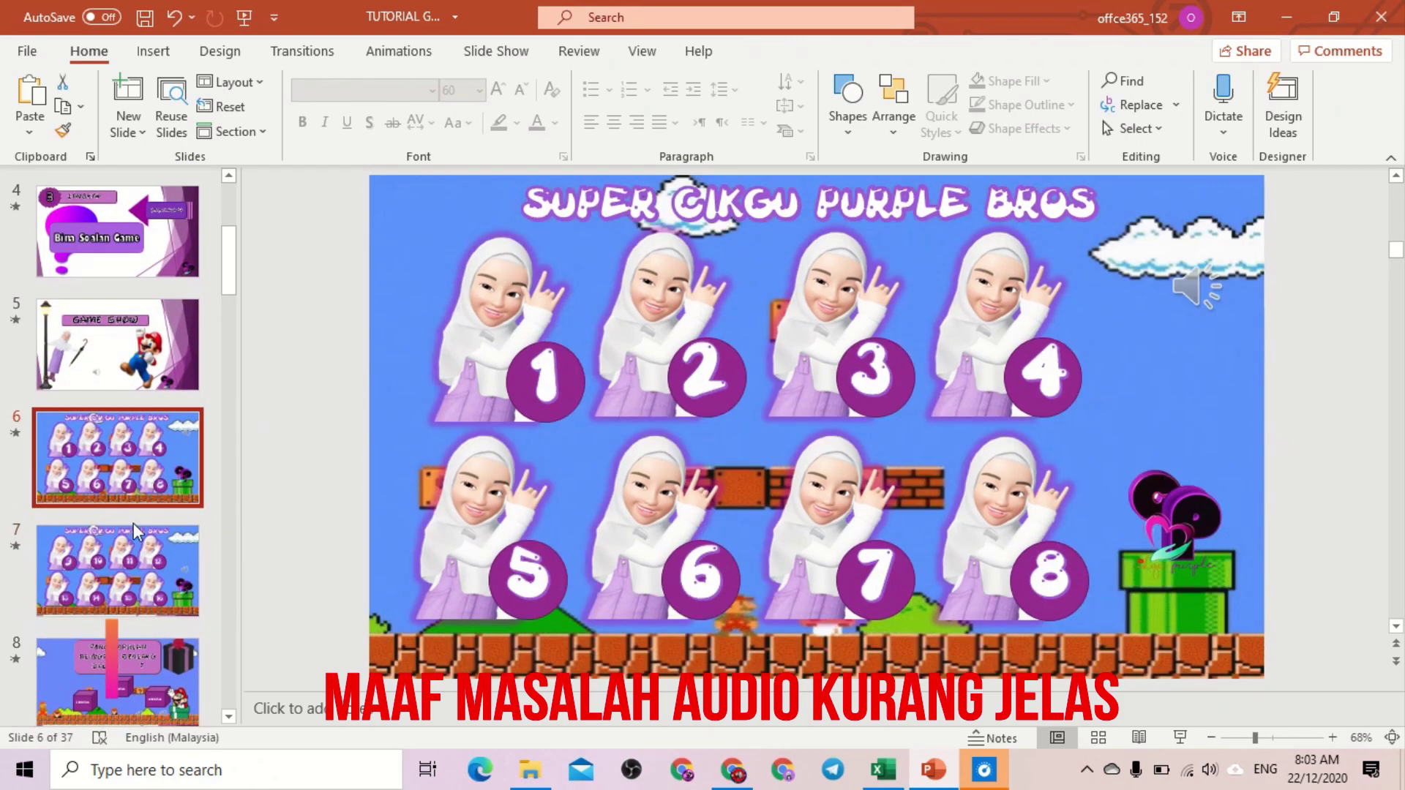
{"action": "key", "text": "Down"}
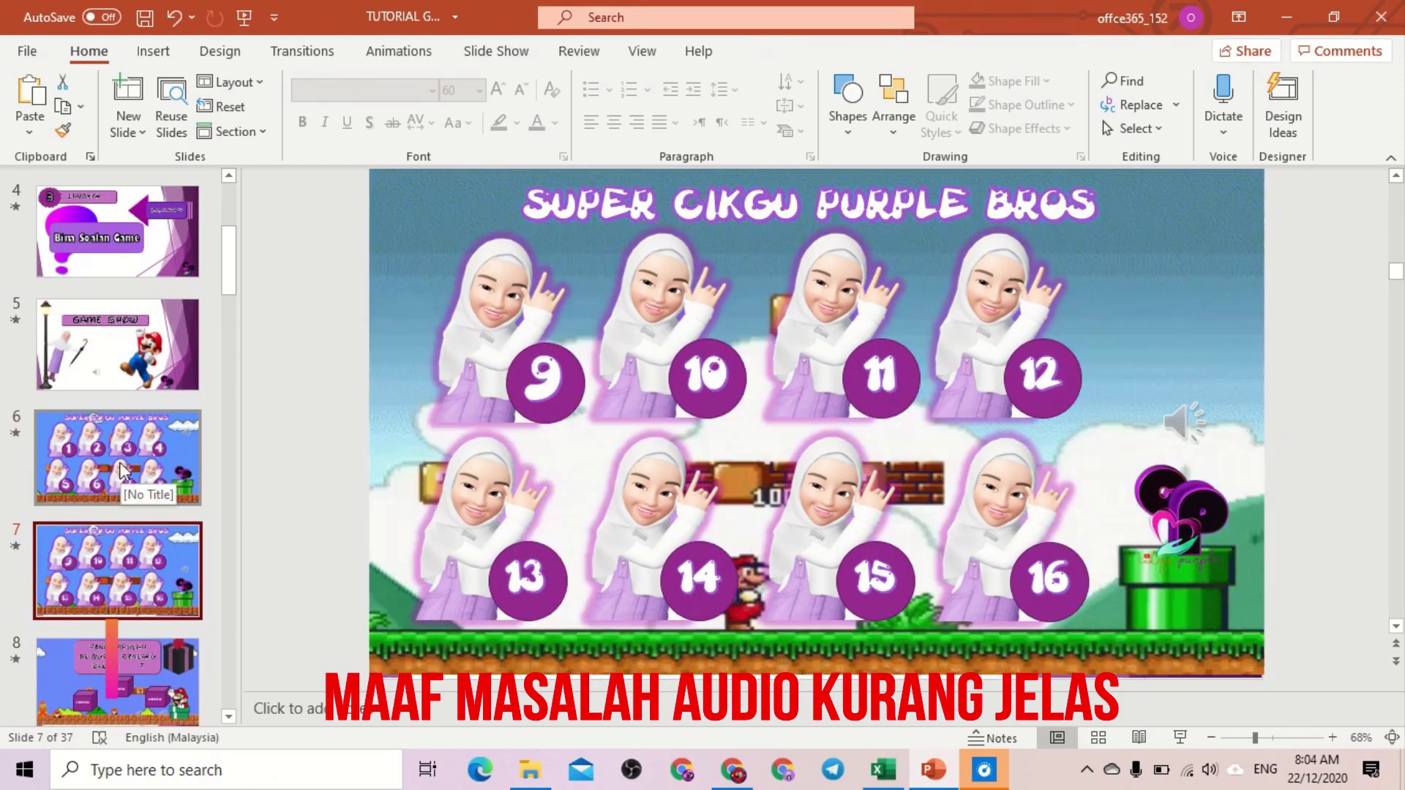
{"action": "left_click", "coordinate": [120, 462]}
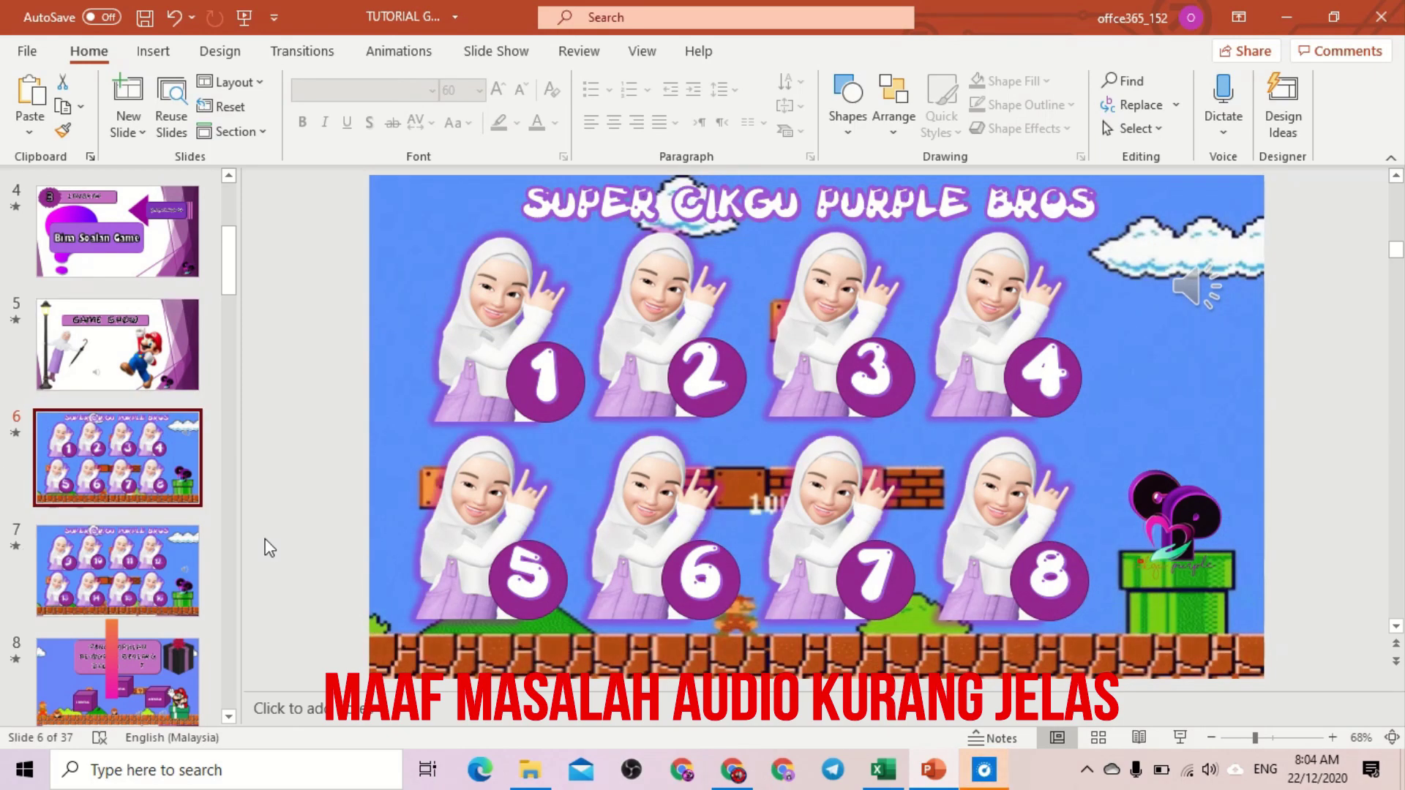
{"action": "left_click", "coordinate": [134, 554]}
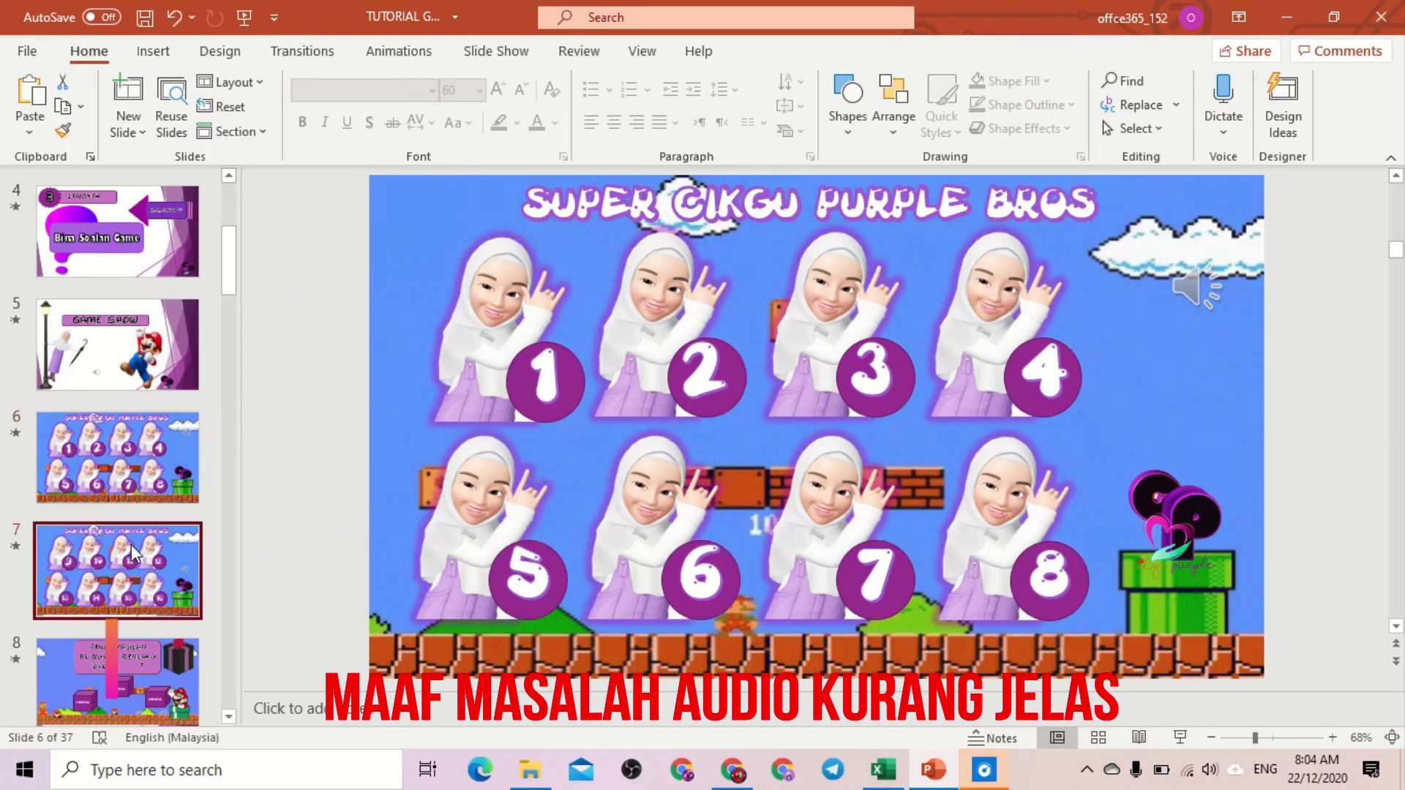
{"action": "left_click", "coordinate": [142, 483]}
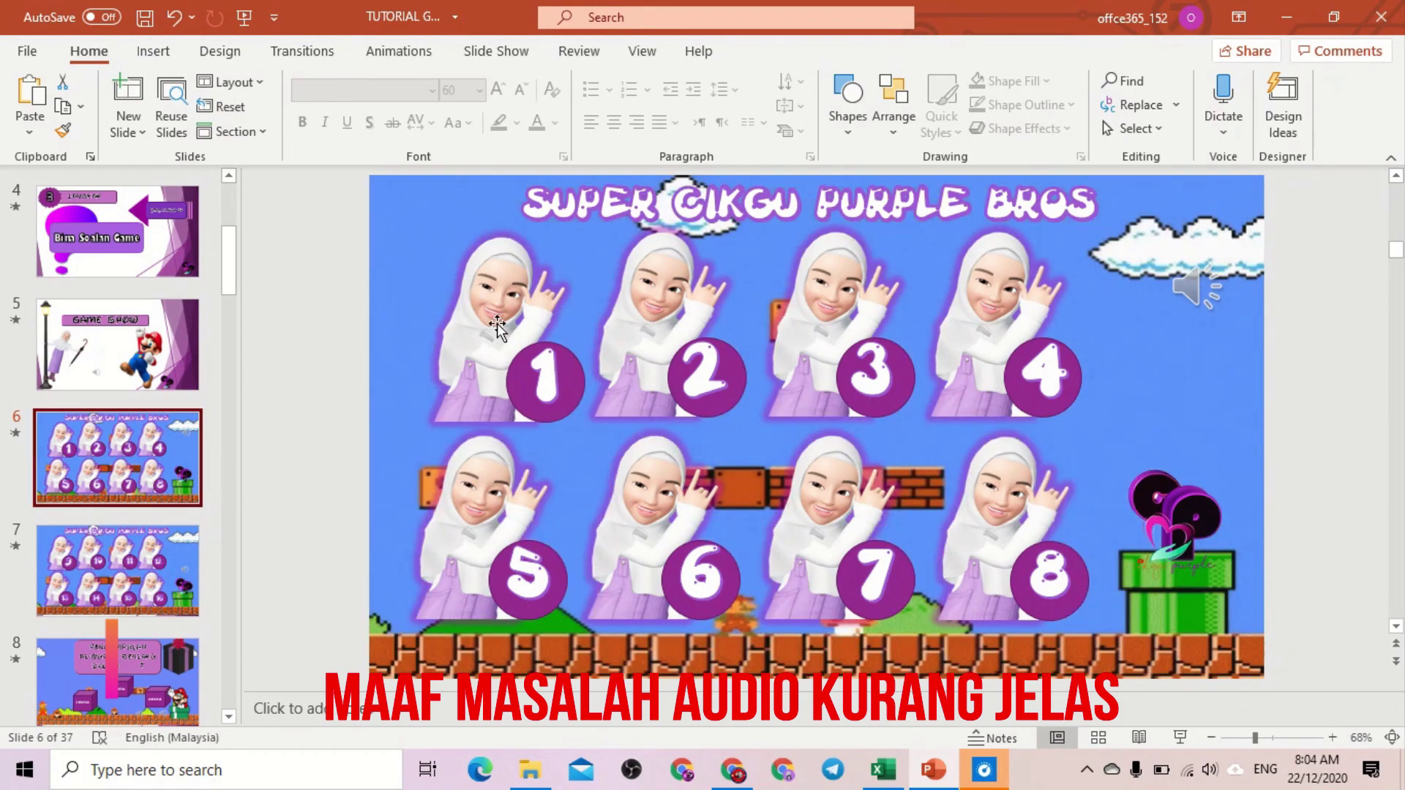
{"action": "left_click", "coordinate": [134, 583]}
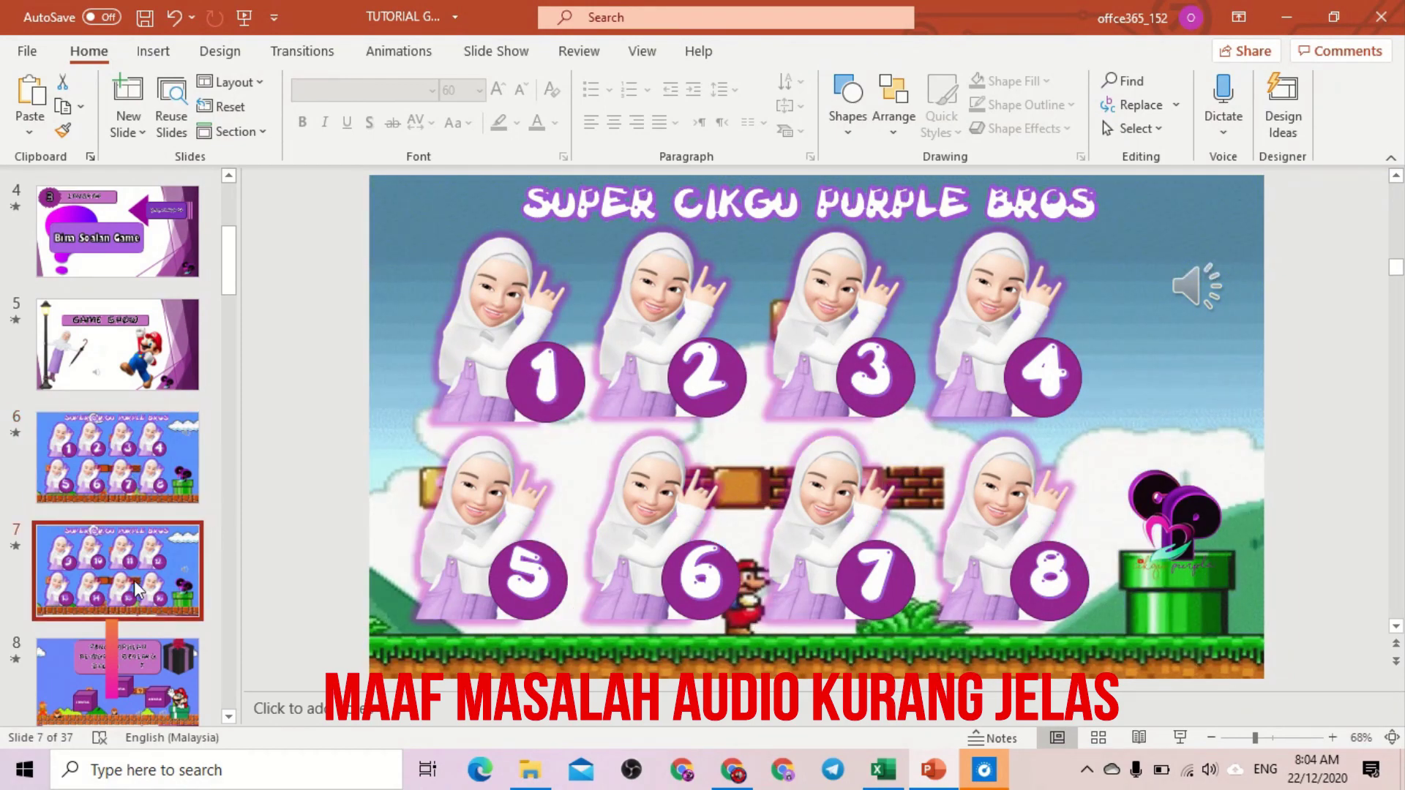
{"action": "left_click", "coordinate": [133, 477]}
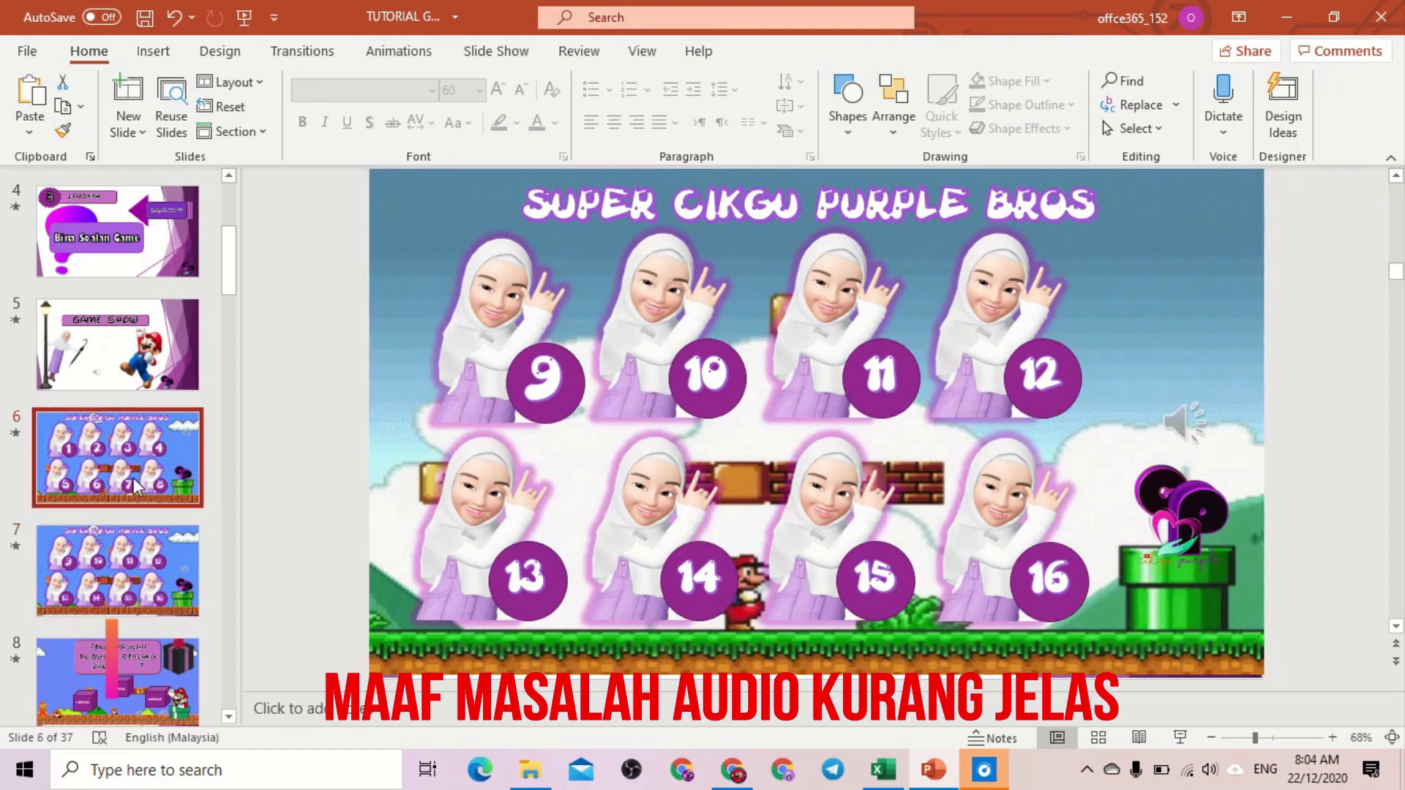
{"action": "left_click", "coordinate": [125, 573]}
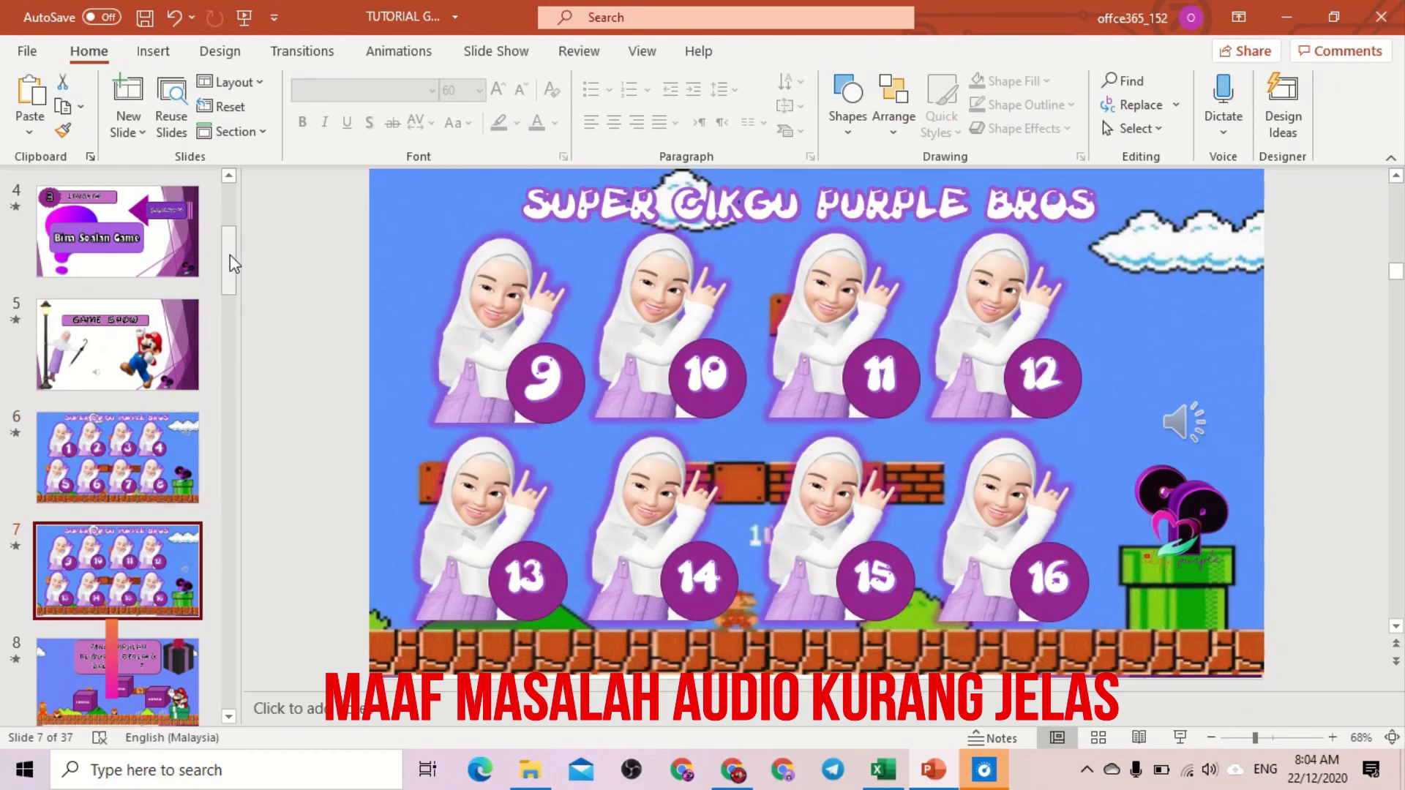
Open slide 9 and shift the small running Mario picture slightly to align with the slide's left edge
{"action": "left_click_drag", "start_coordinate": [228, 255], "coordinate": [227, 325]}
{"action": "left_click", "coordinate": [146, 248]}
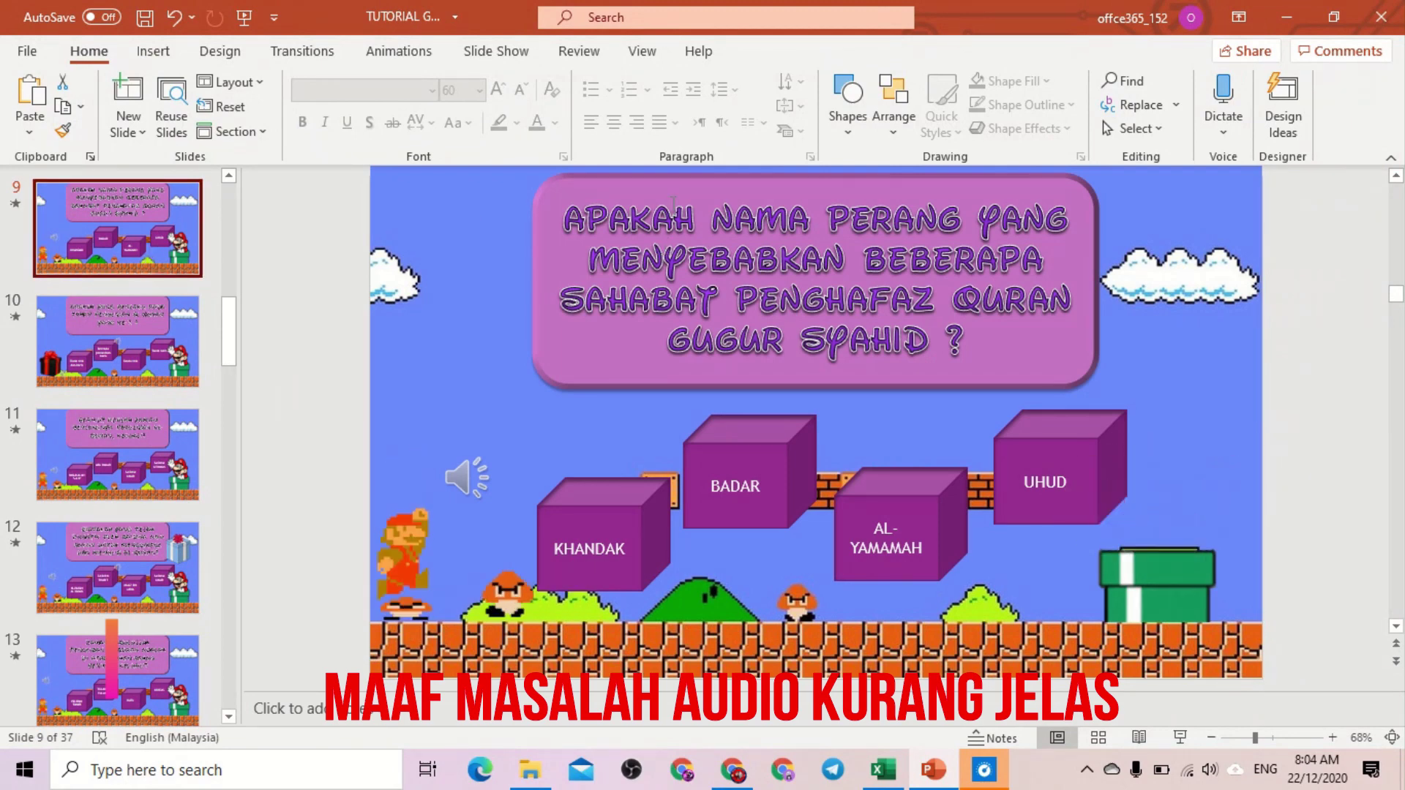
{"action": "left_click", "coordinate": [648, 192]}
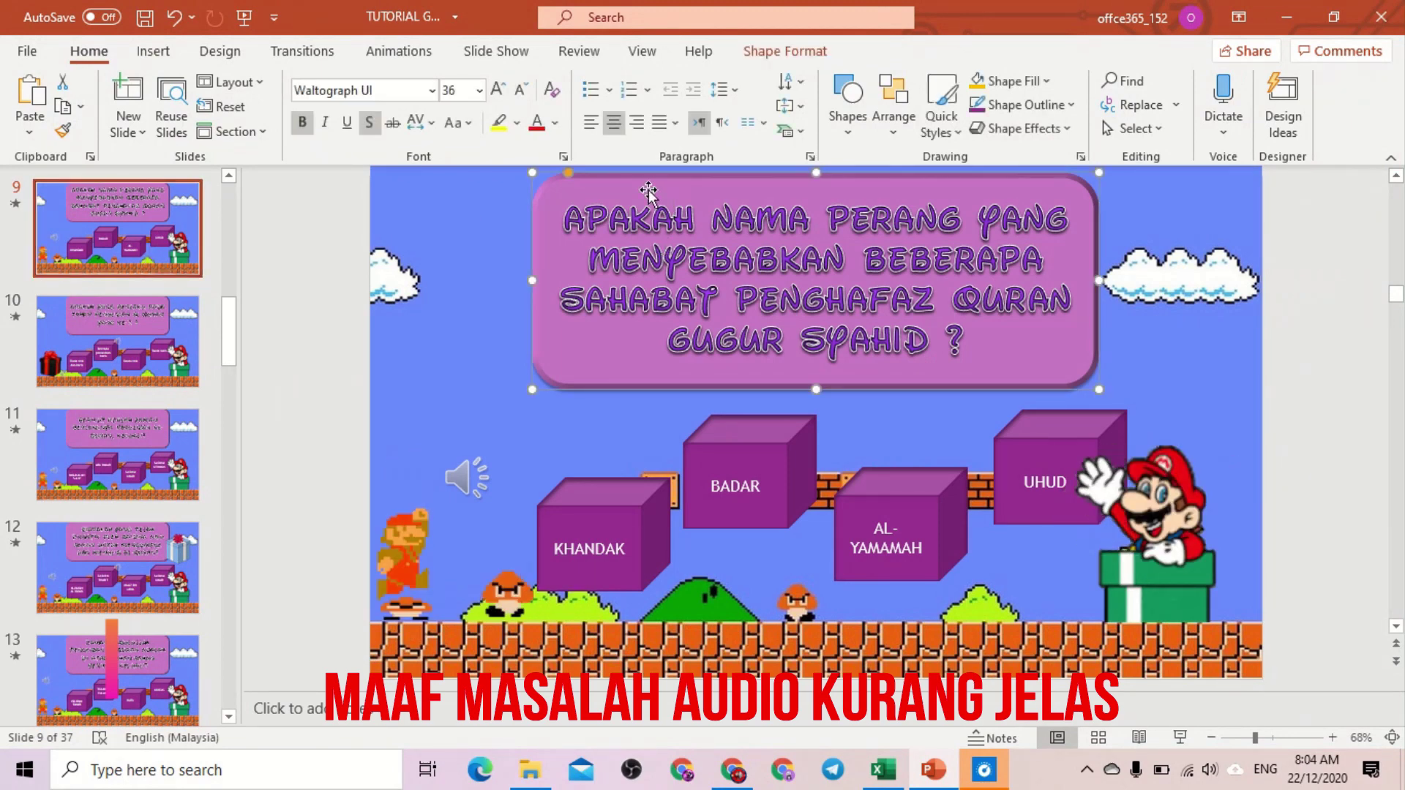
{"action": "left_click", "coordinate": [429, 395]}
{"action": "left_click", "coordinate": [418, 612]}
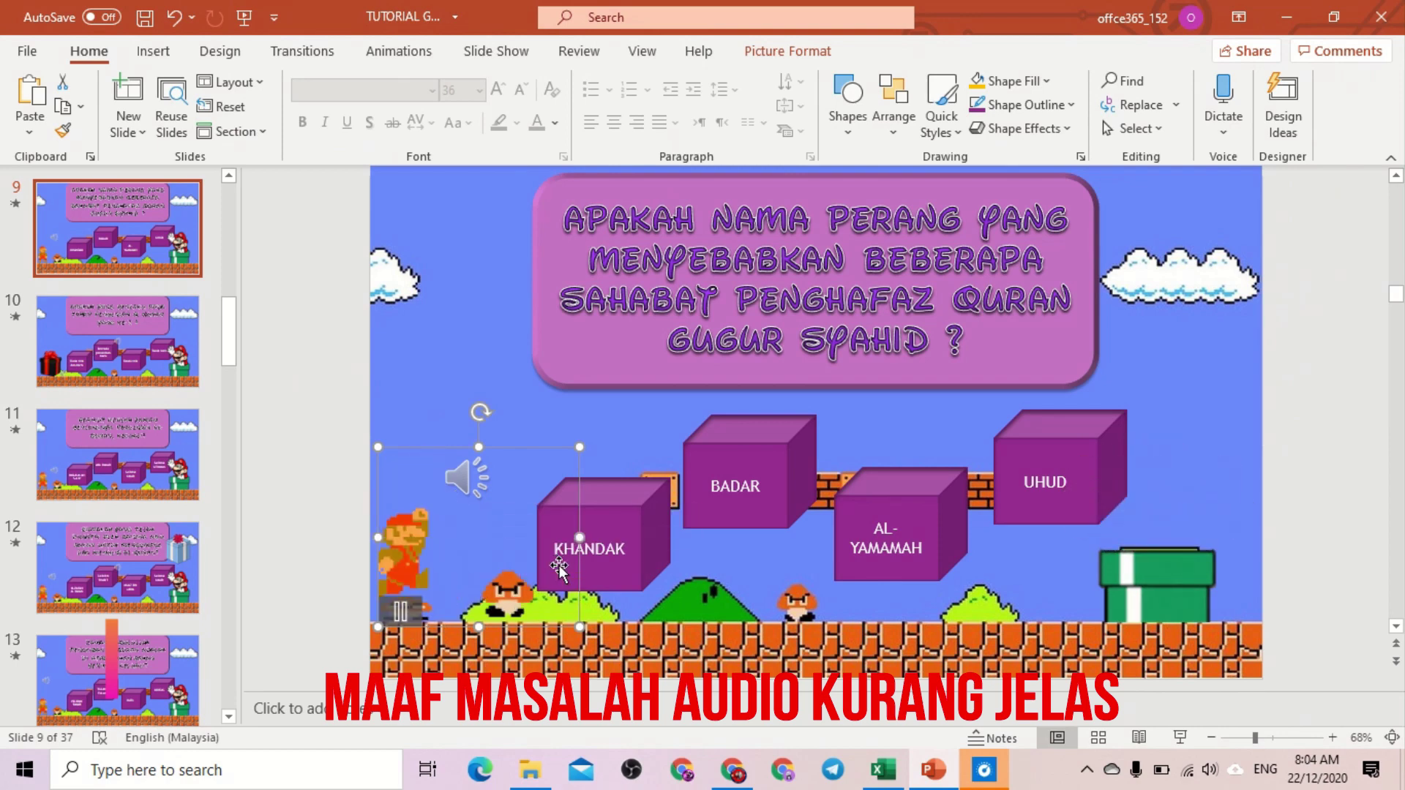
{"action": "left_click_drag", "start_coordinate": [419, 617], "coordinate": [419, 548]}
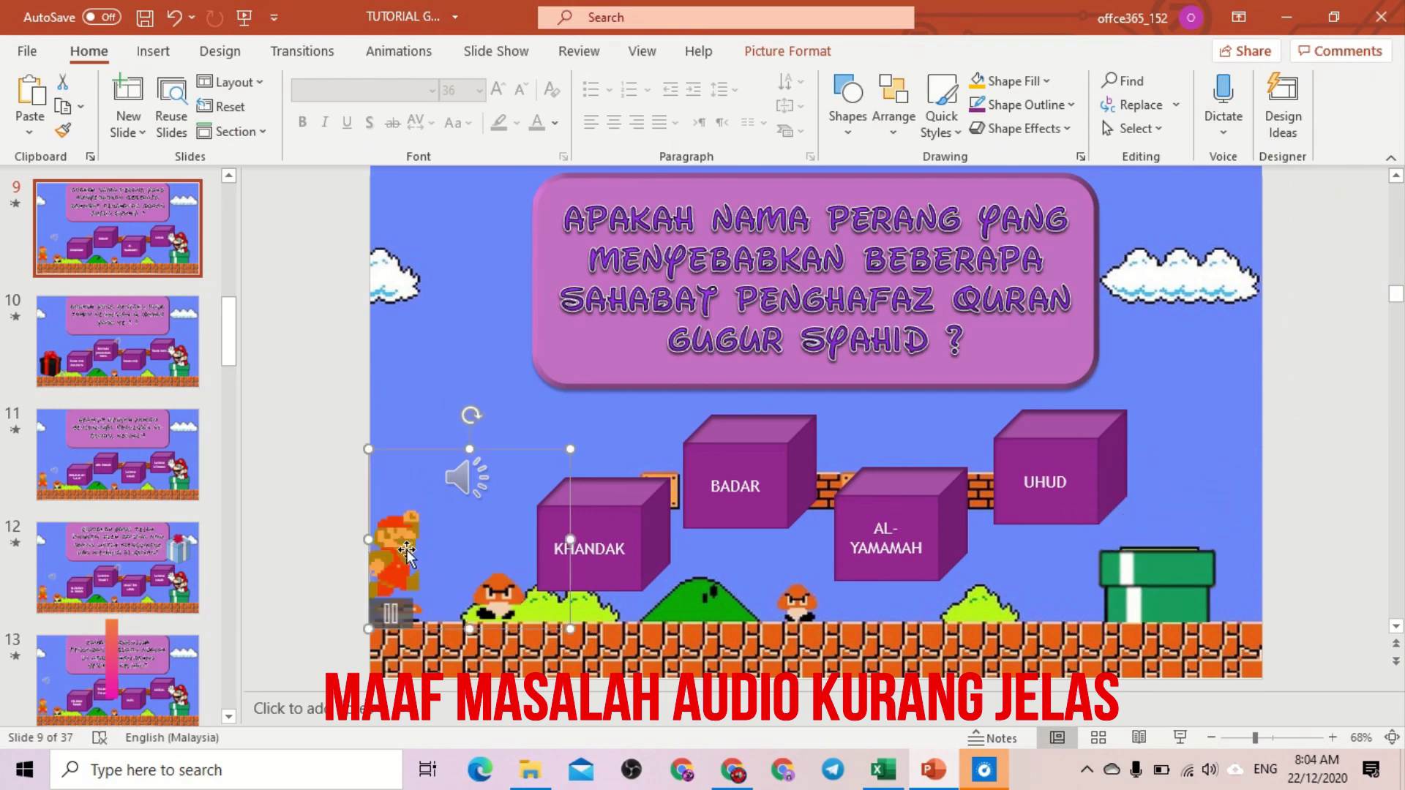
{"action": "left_click", "coordinate": [517, 308]}
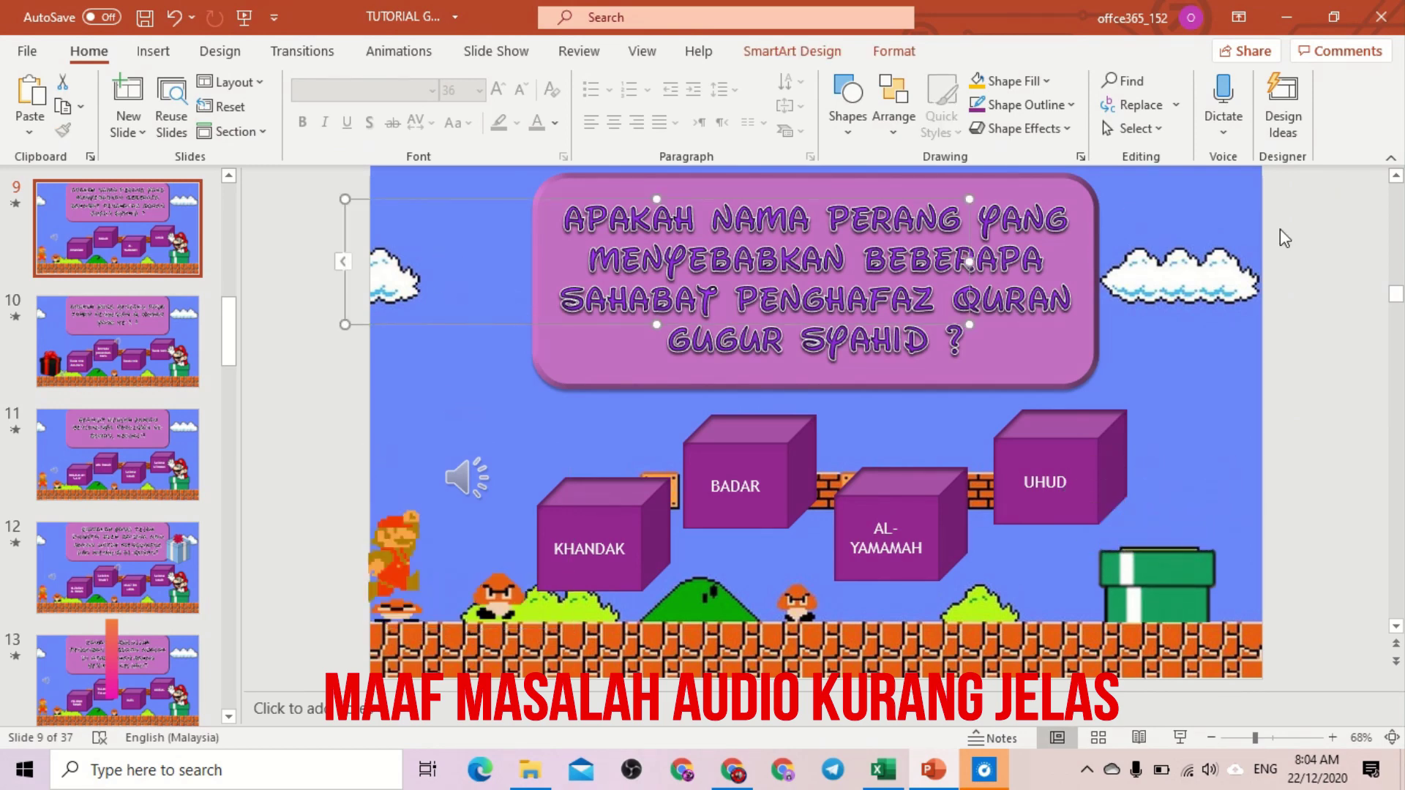
Move slide 9's brick background slightly down and realign the running Mario and green pipe pictures with its ground
{"action": "left_click_drag", "start_coordinate": [1189, 196], "coordinate": [1204, 230]}
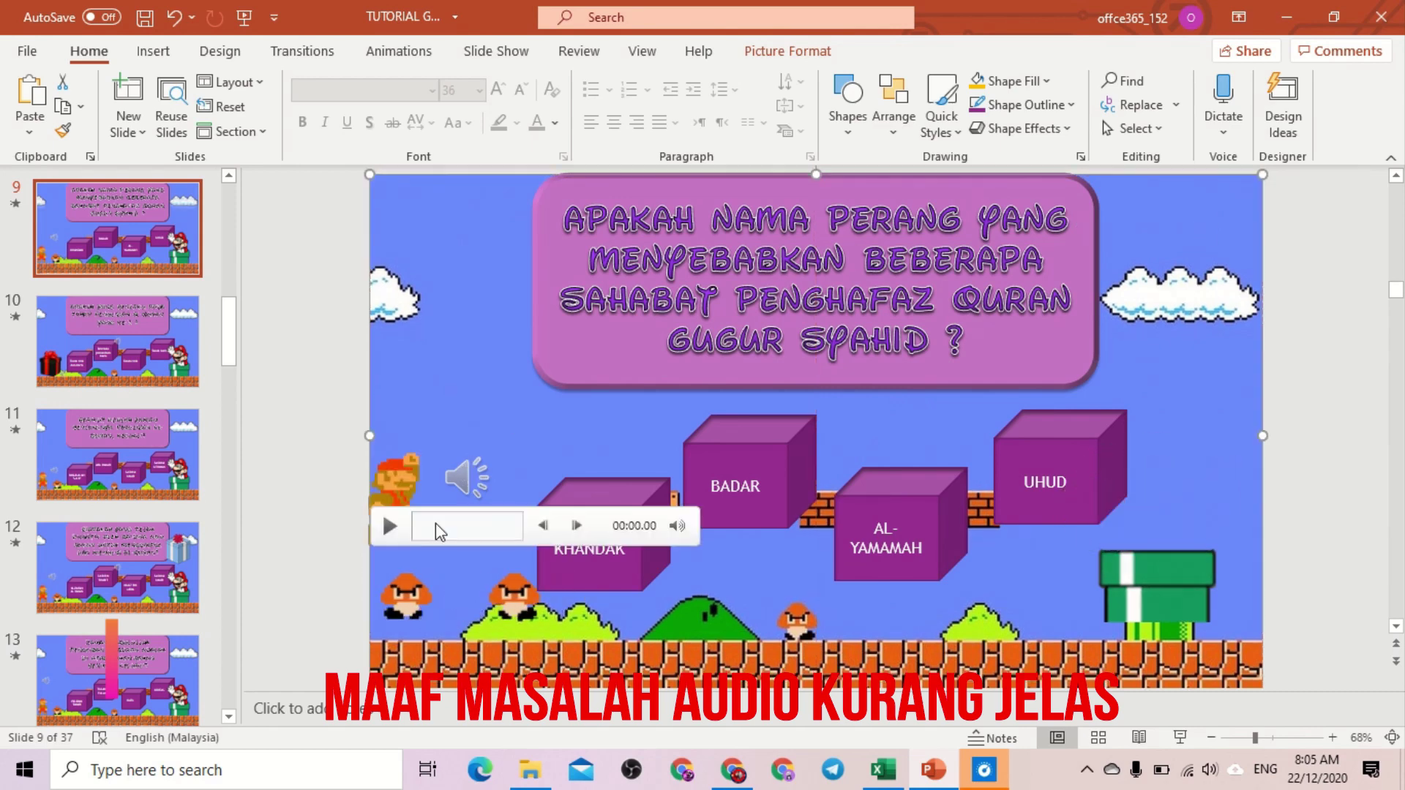
{"action": "key", "text": "Escape"}
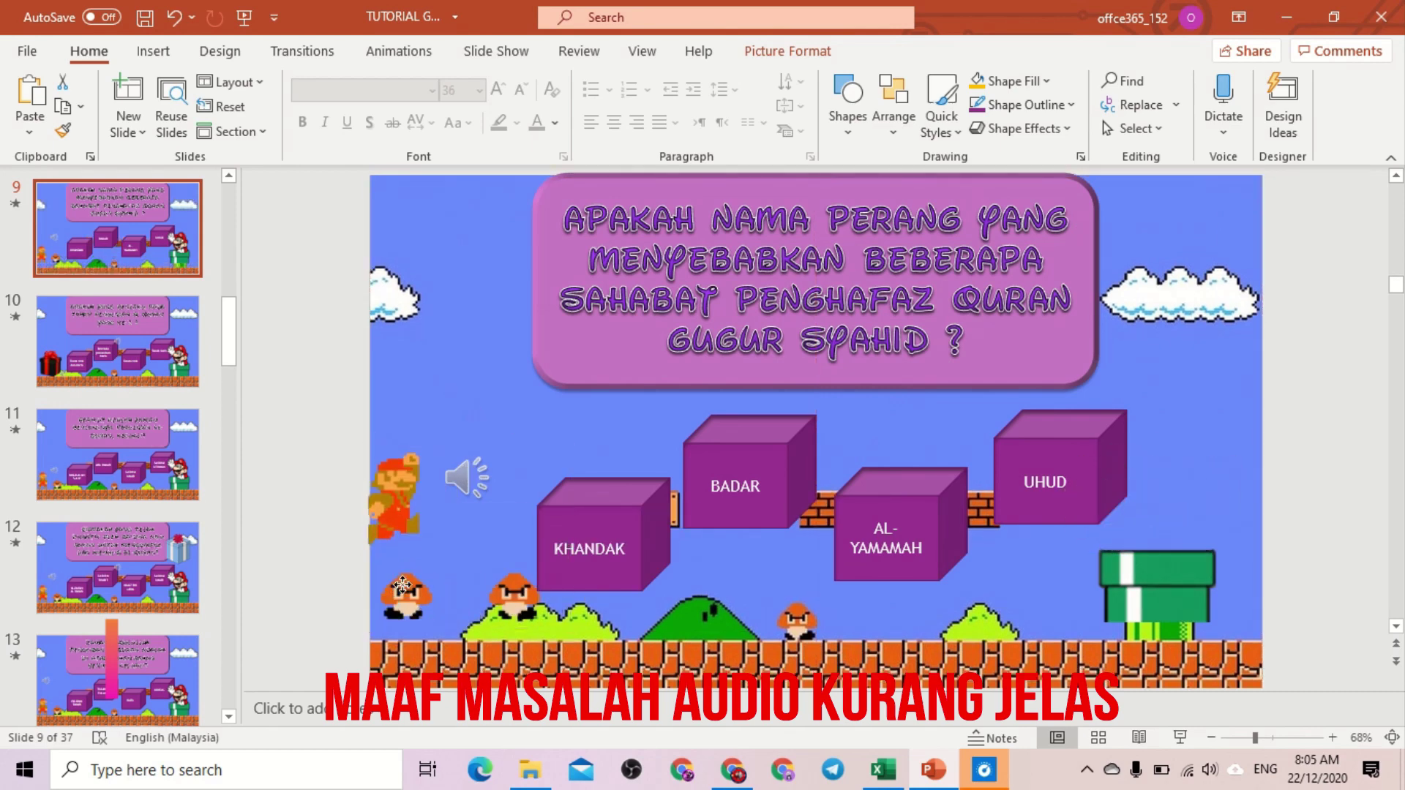
{"action": "left_click", "coordinate": [402, 598]}
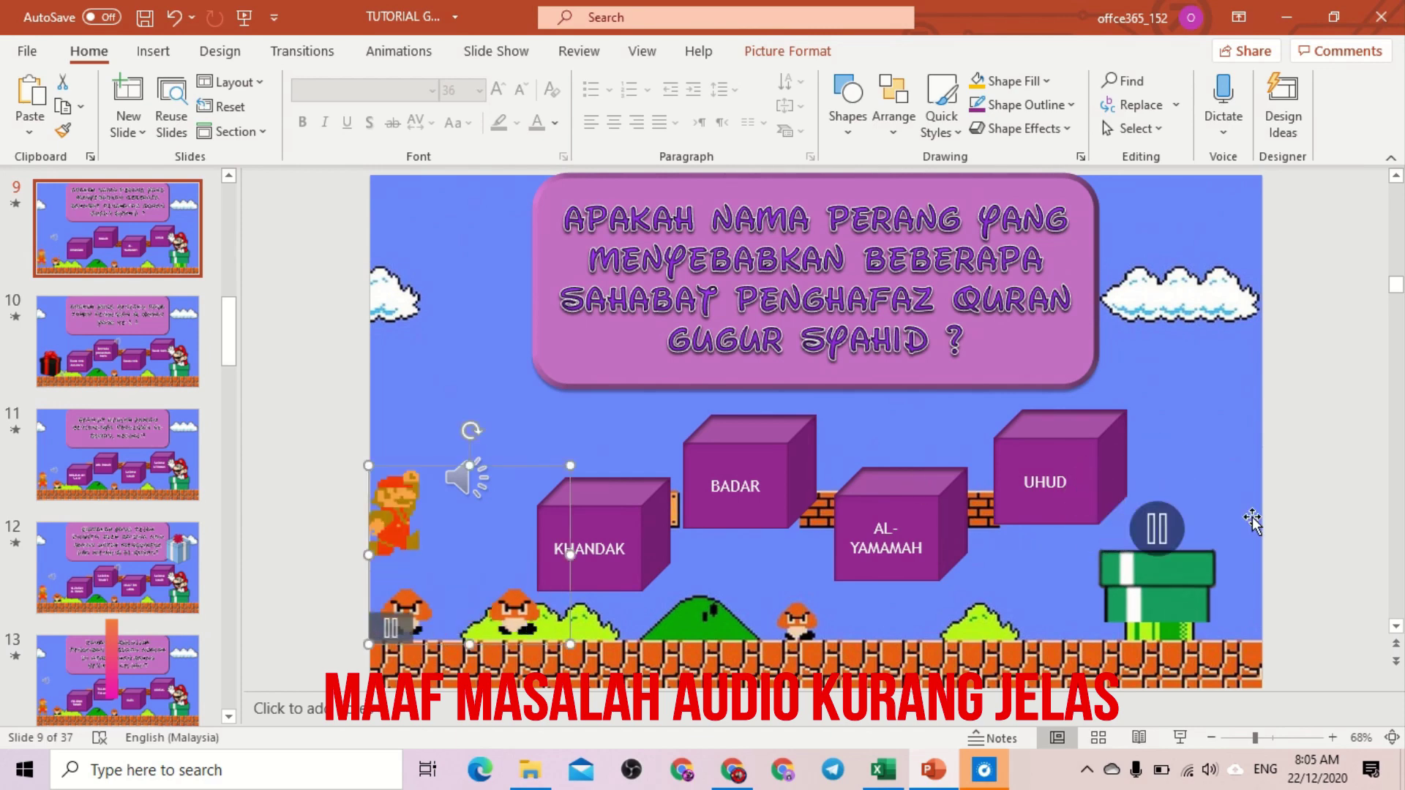
{"action": "mouse_move", "coordinate": [1172, 494]}
{"action": "left_mouse_down"}
{"action": "mouse_move", "coordinate": [1166, 540]}
{"action": "mouse_move", "coordinate": [1173, 505]}
{"action": "left_mouse_up"}
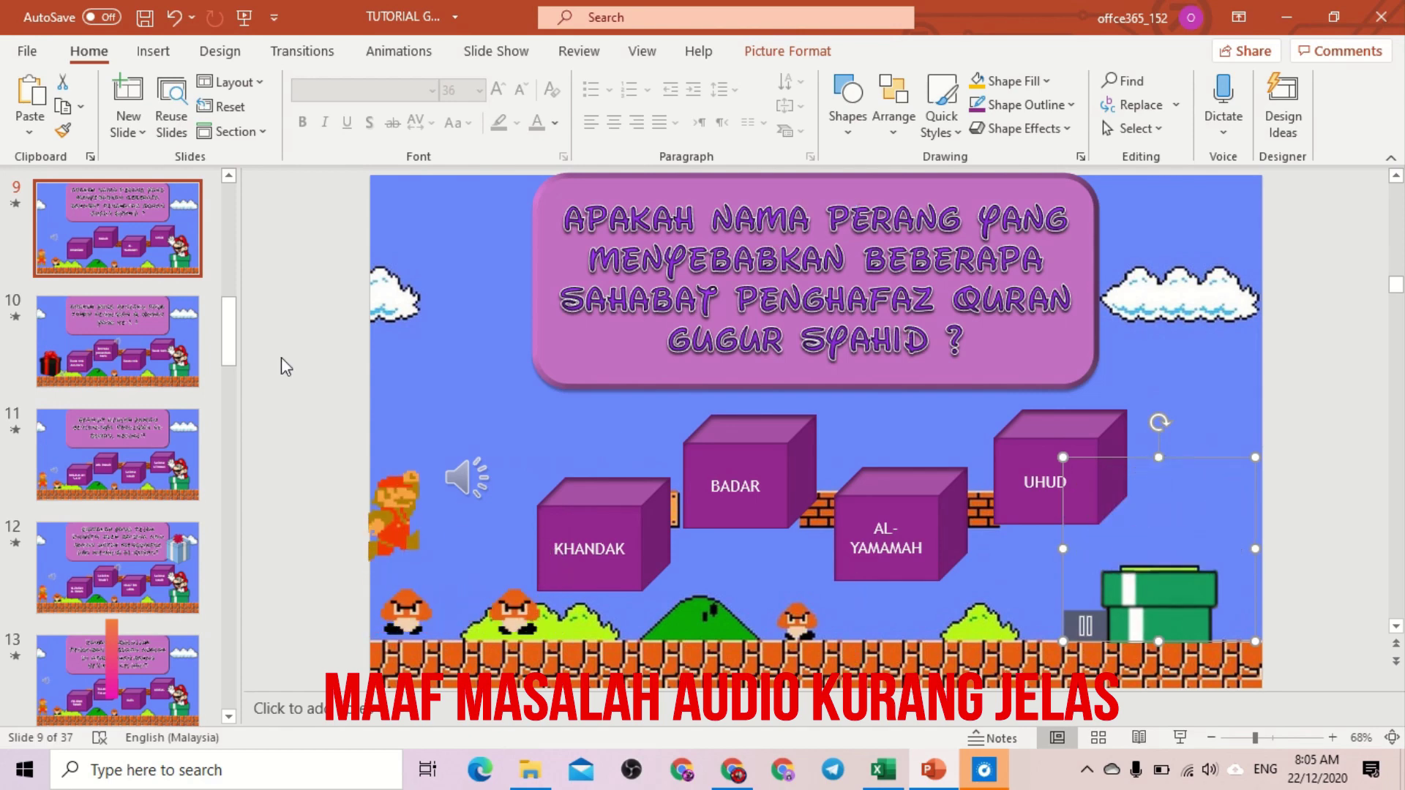
Open slide 10 and examine its gift box animation, linked answer blocks and two sound icons
{"action": "left_click", "coordinate": [126, 335]}
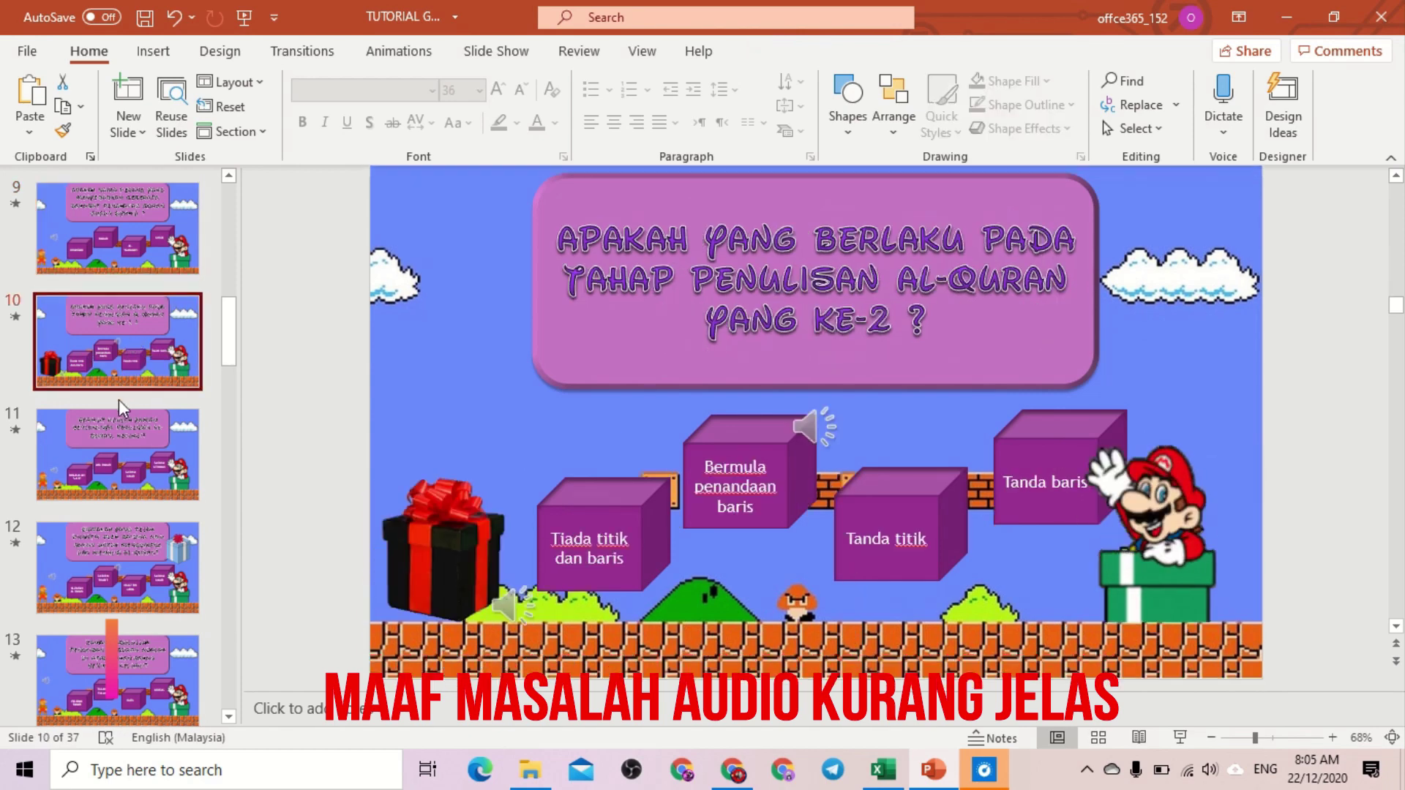
{"action": "left_click", "coordinate": [111, 428]}
{"action": "left_click", "coordinate": [104, 362]}
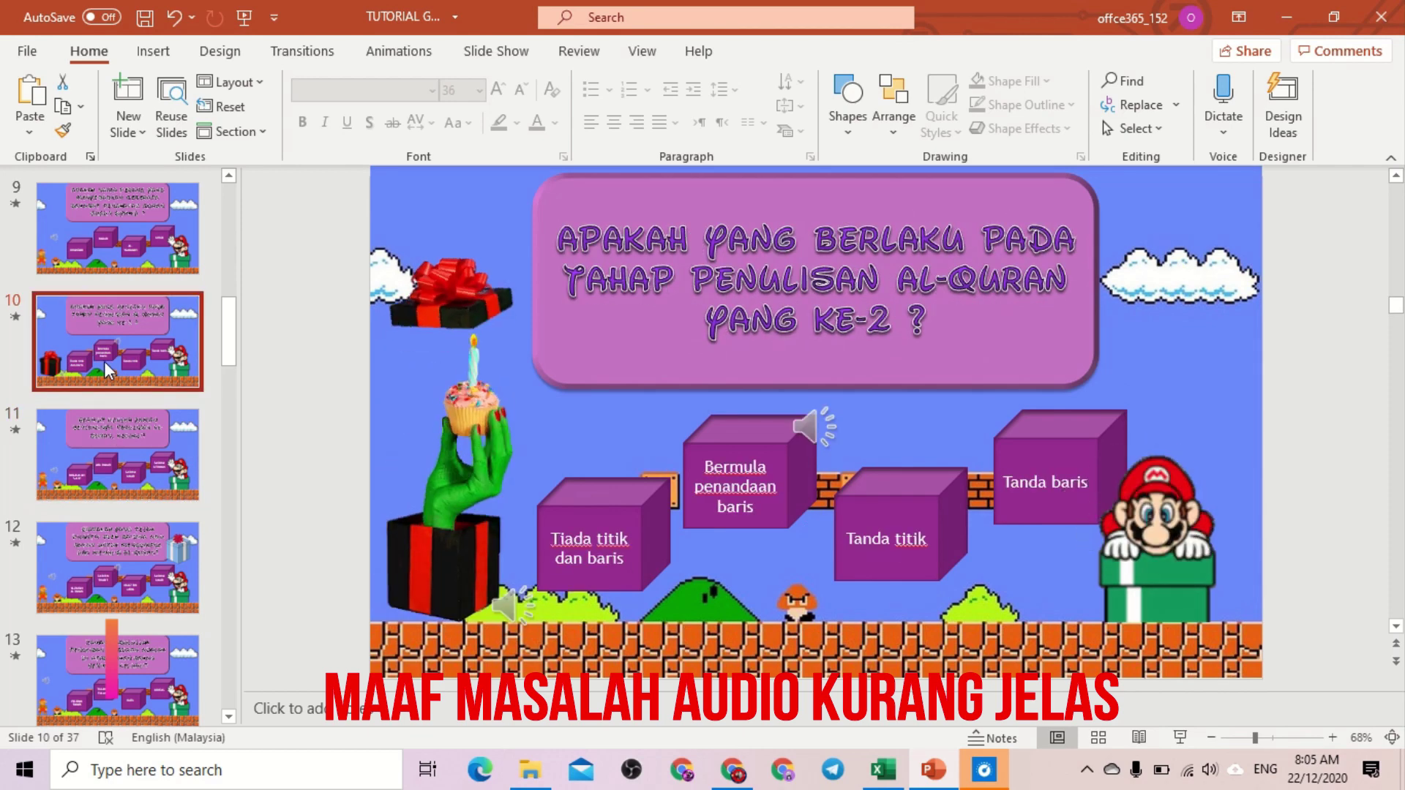
{"action": "mouse_move", "coordinate": [446, 375]}
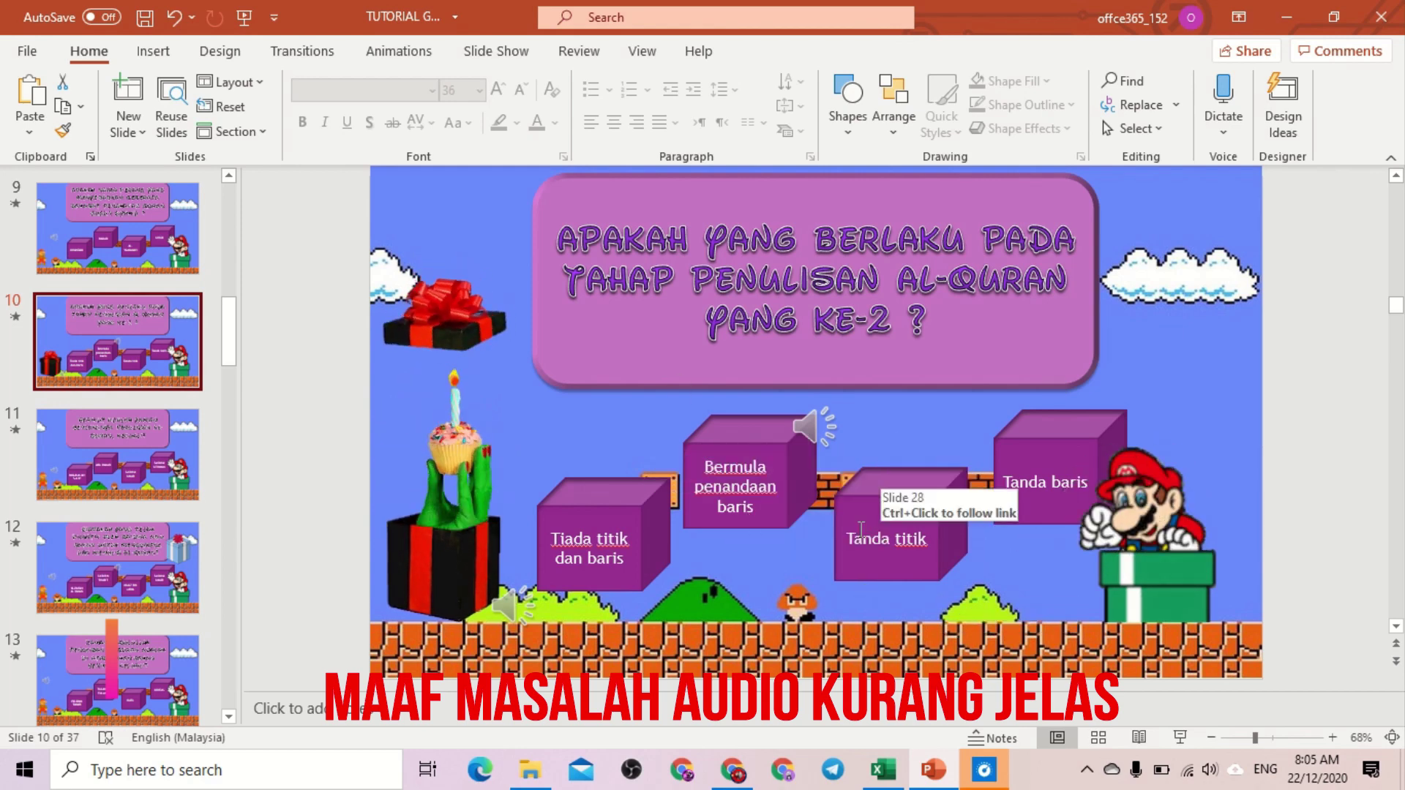
{"action": "mouse_move", "coordinate": [808, 428]}
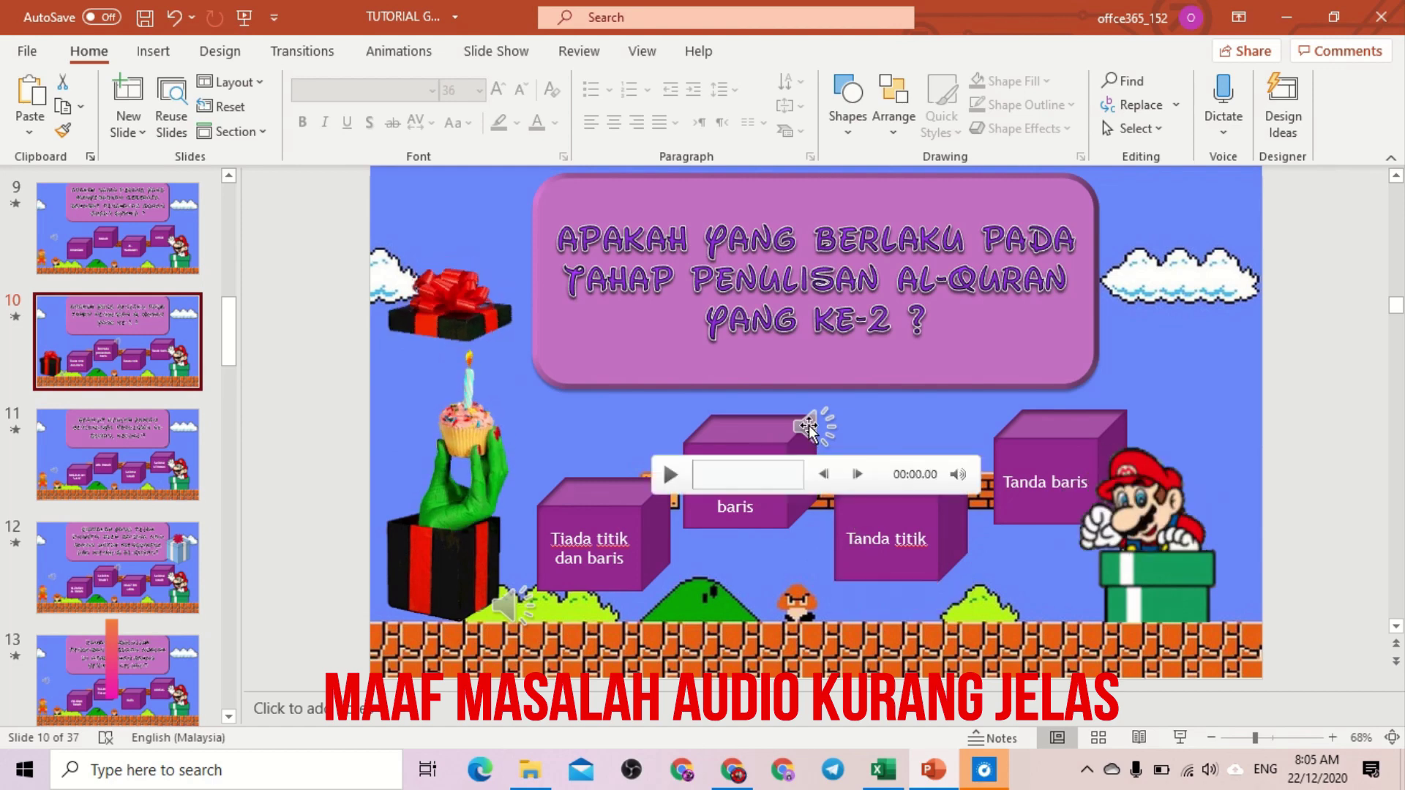
{"action": "left_click", "coordinate": [528, 598]}
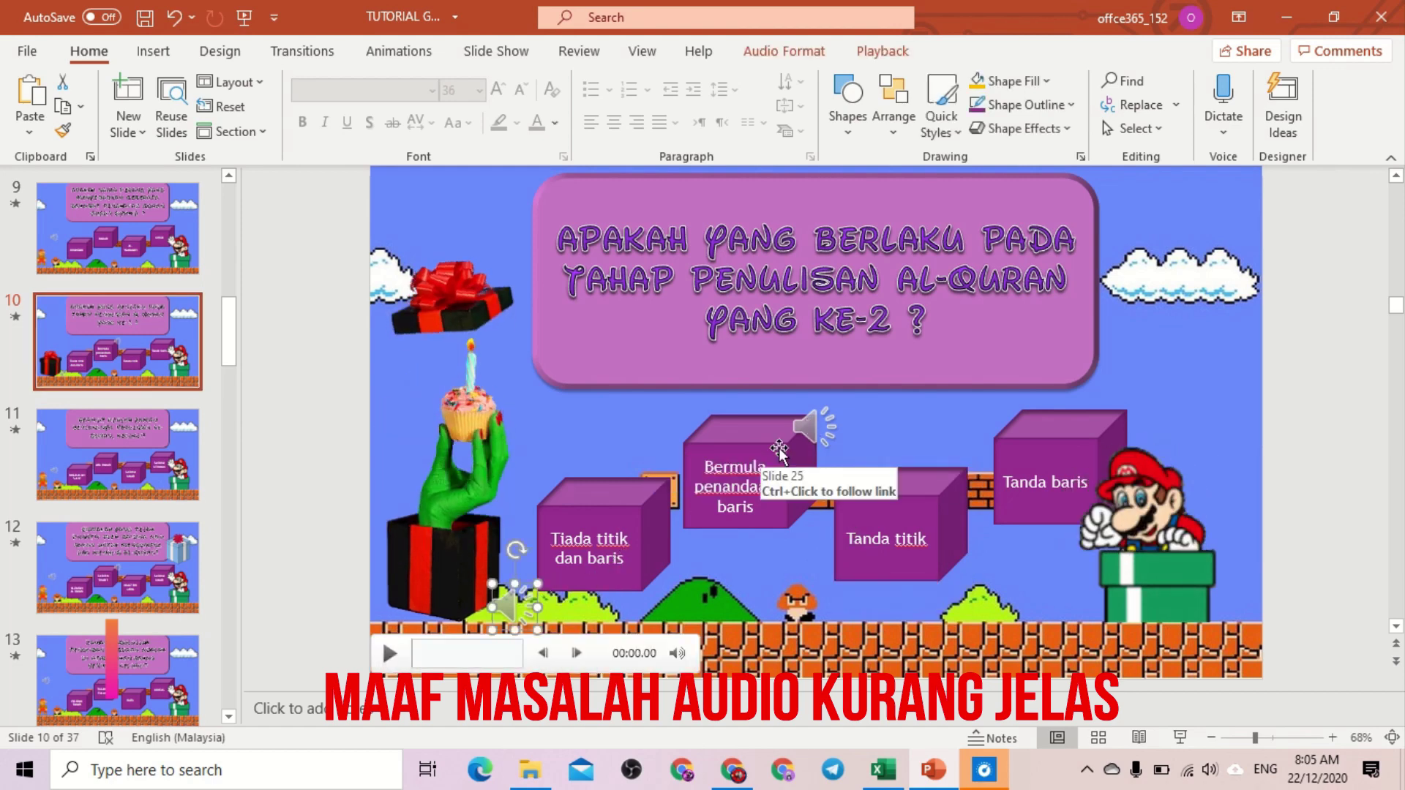
Preview slide 10 with its gift box animation as a slide show, and look through question slides 11 to 15
{"action": "left_click", "coordinate": [793, 436]}
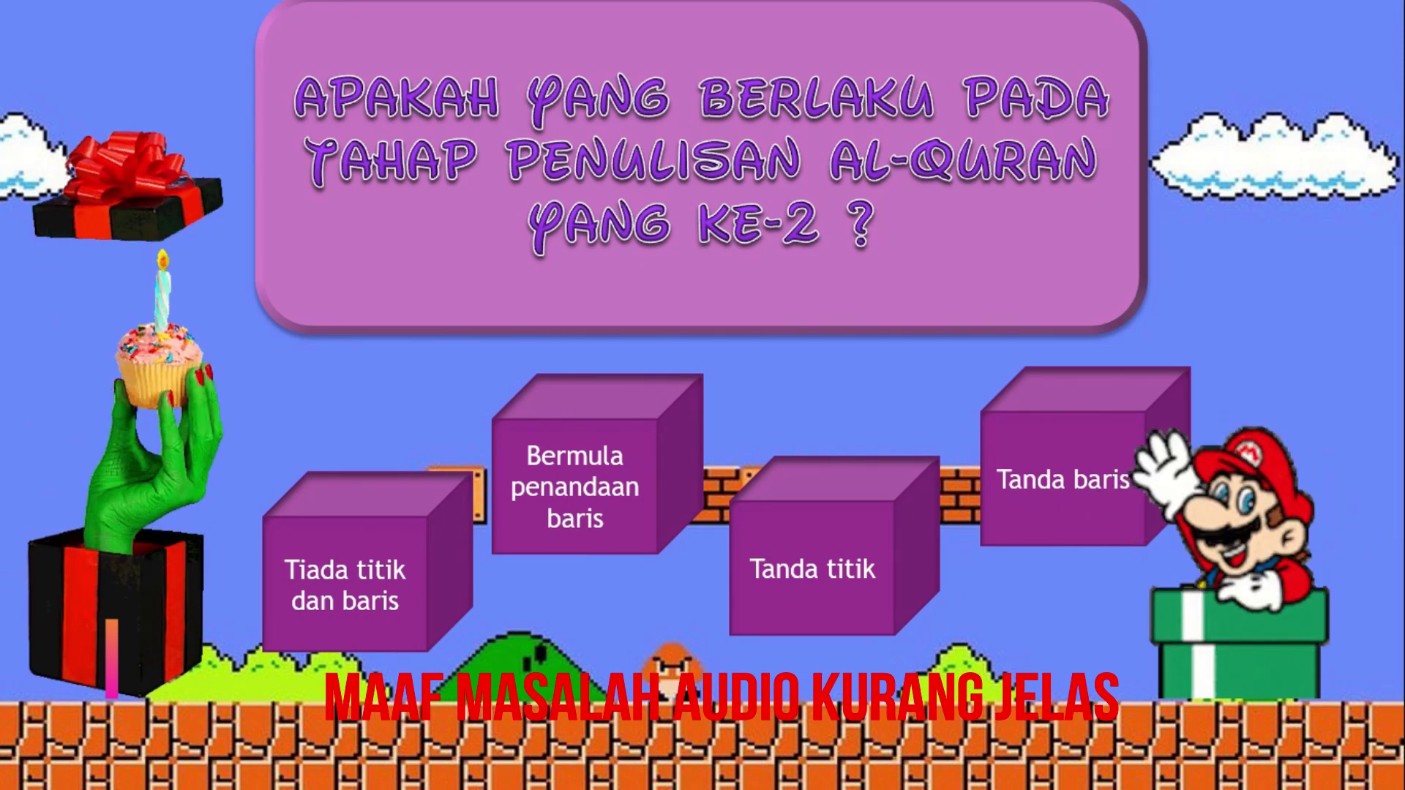
{"action": "key", "text": "Escape"}
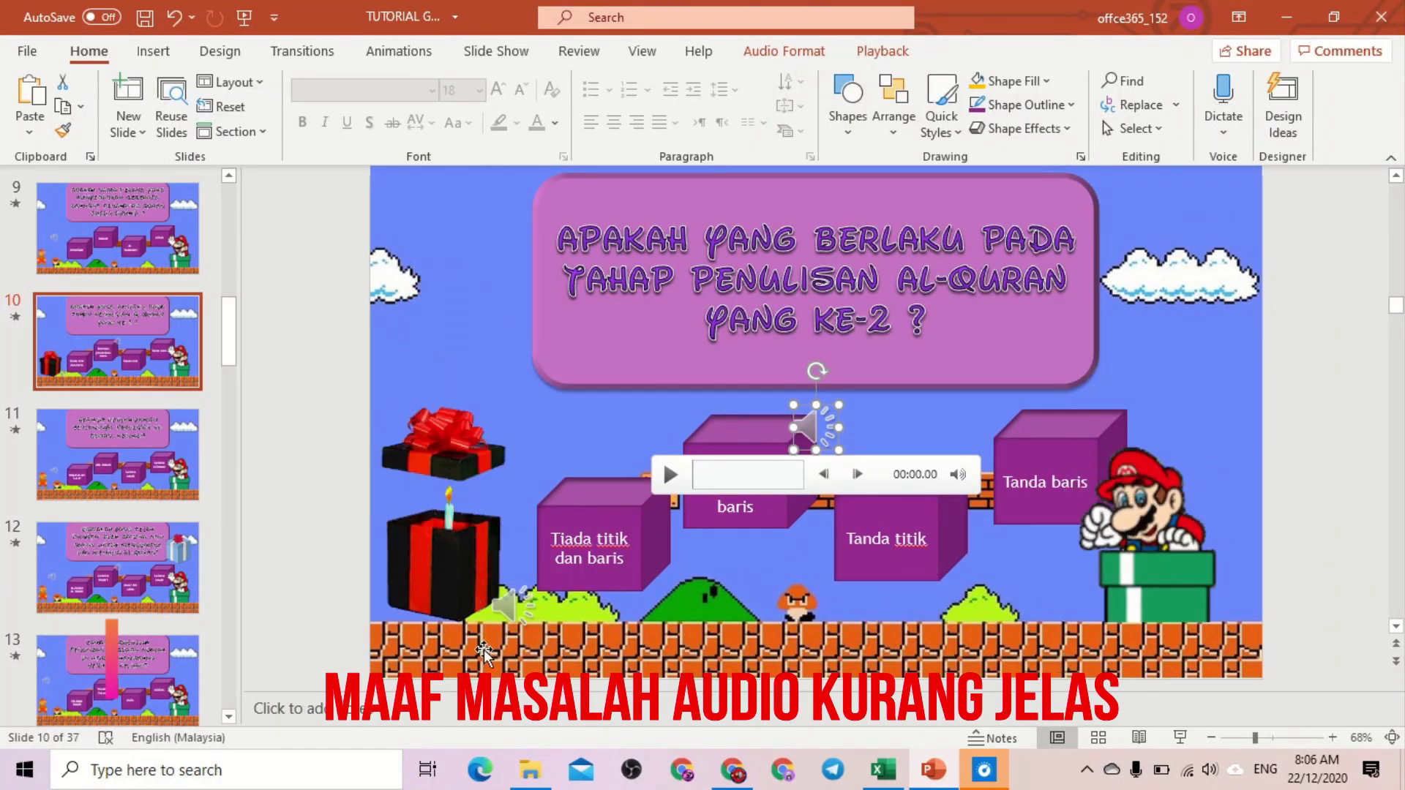
{"action": "left_click", "coordinate": [121, 437]}
{"action": "left_click", "coordinate": [126, 552]}
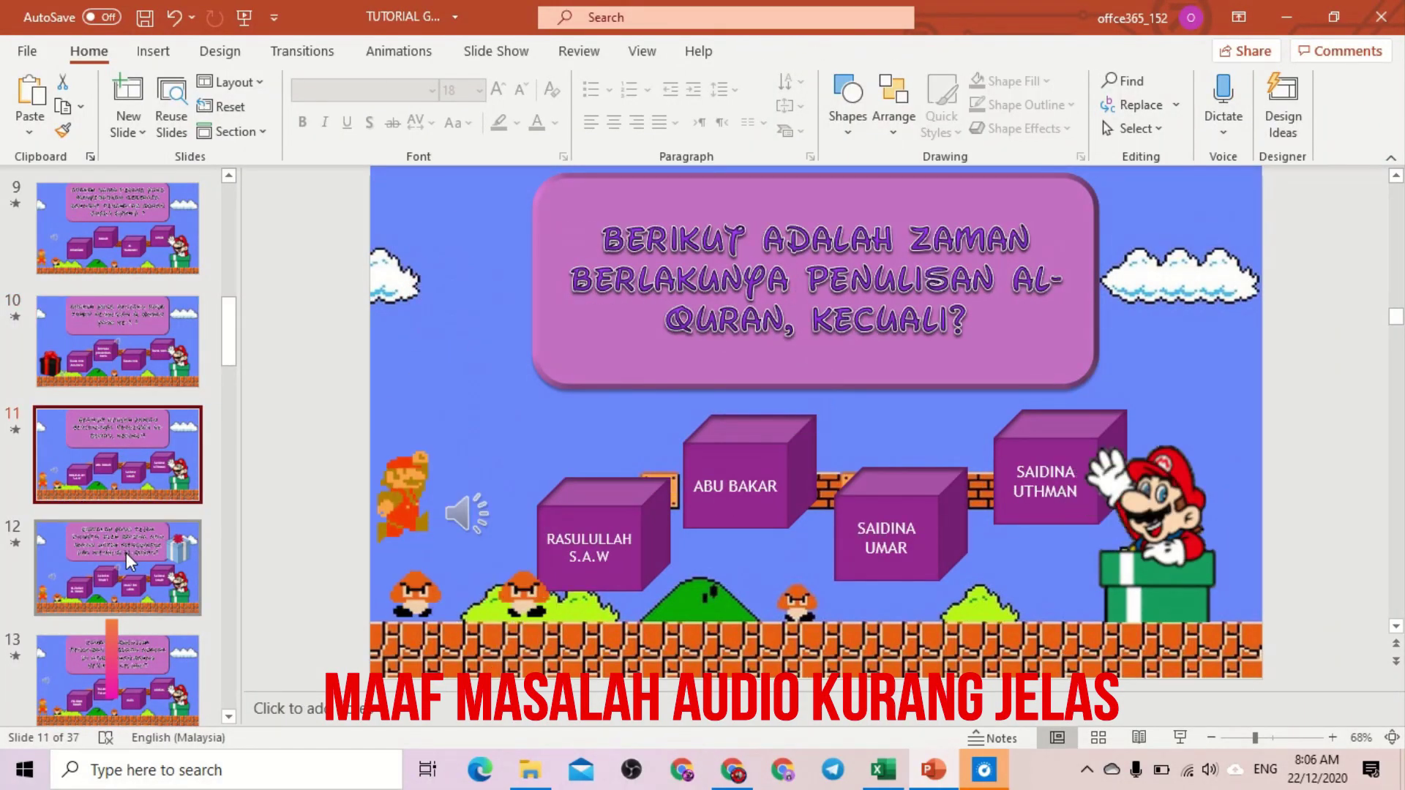
{"action": "key", "text": "Down"}
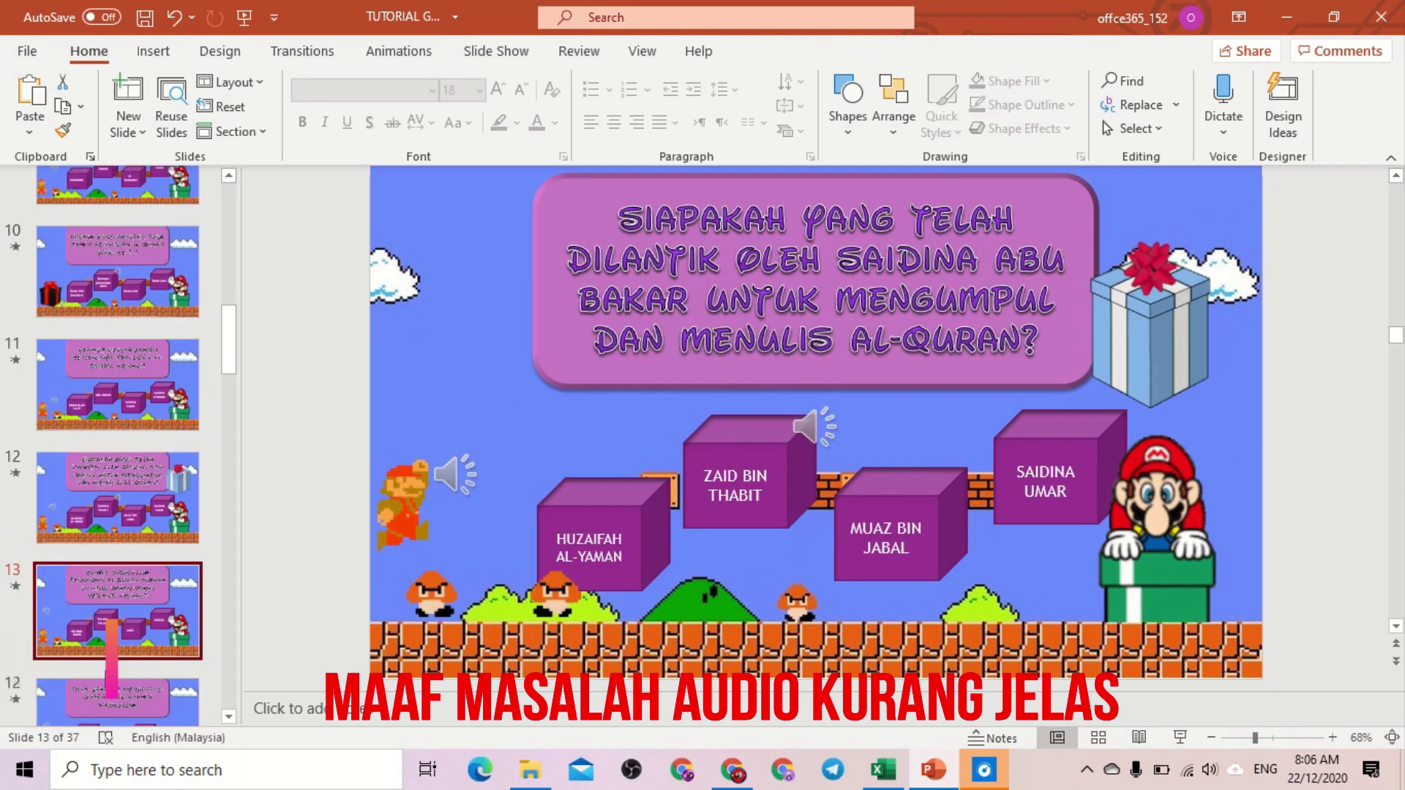
{"action": "left_click_drag", "start_coordinate": [230, 326], "coordinate": [221, 381]}
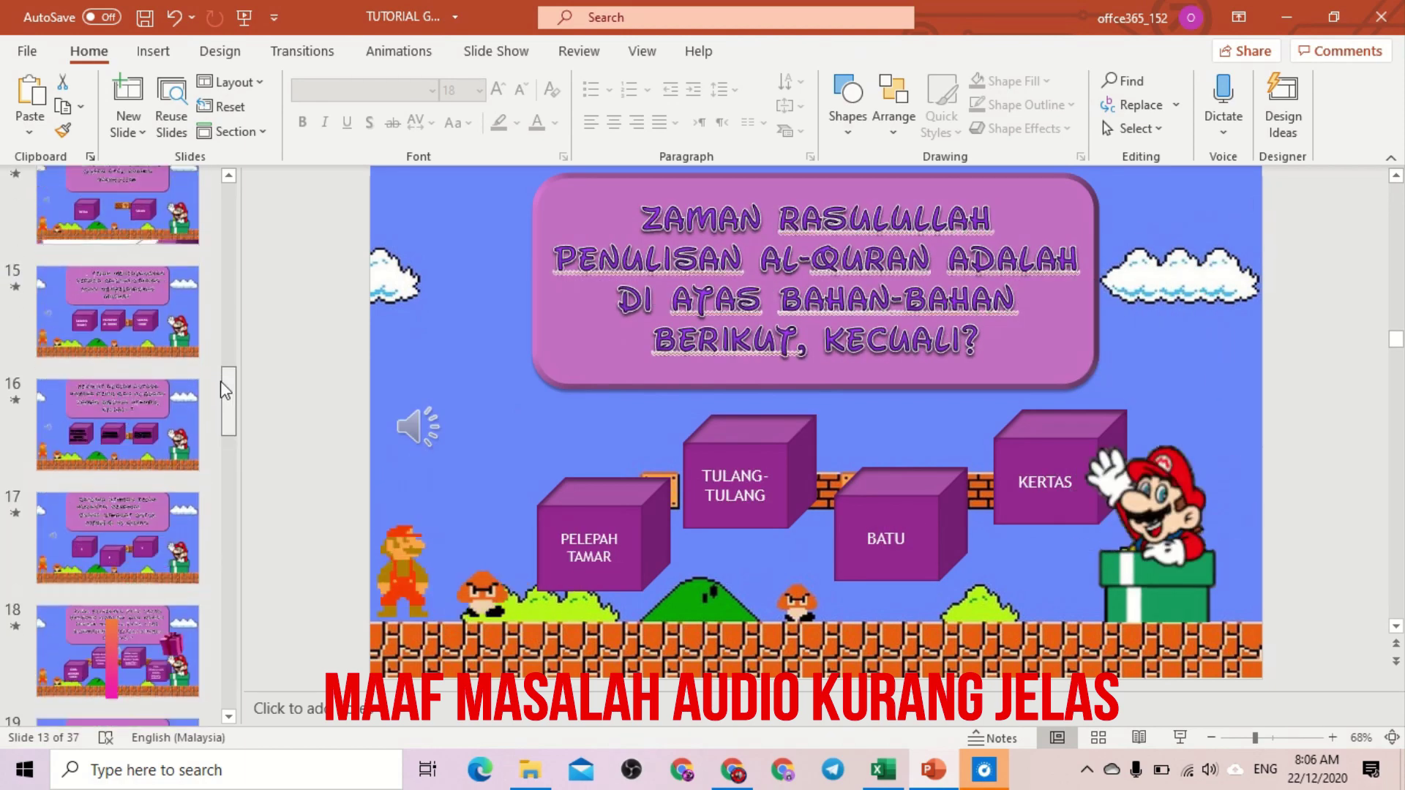
{"action": "left_click", "coordinate": [63, 241]}
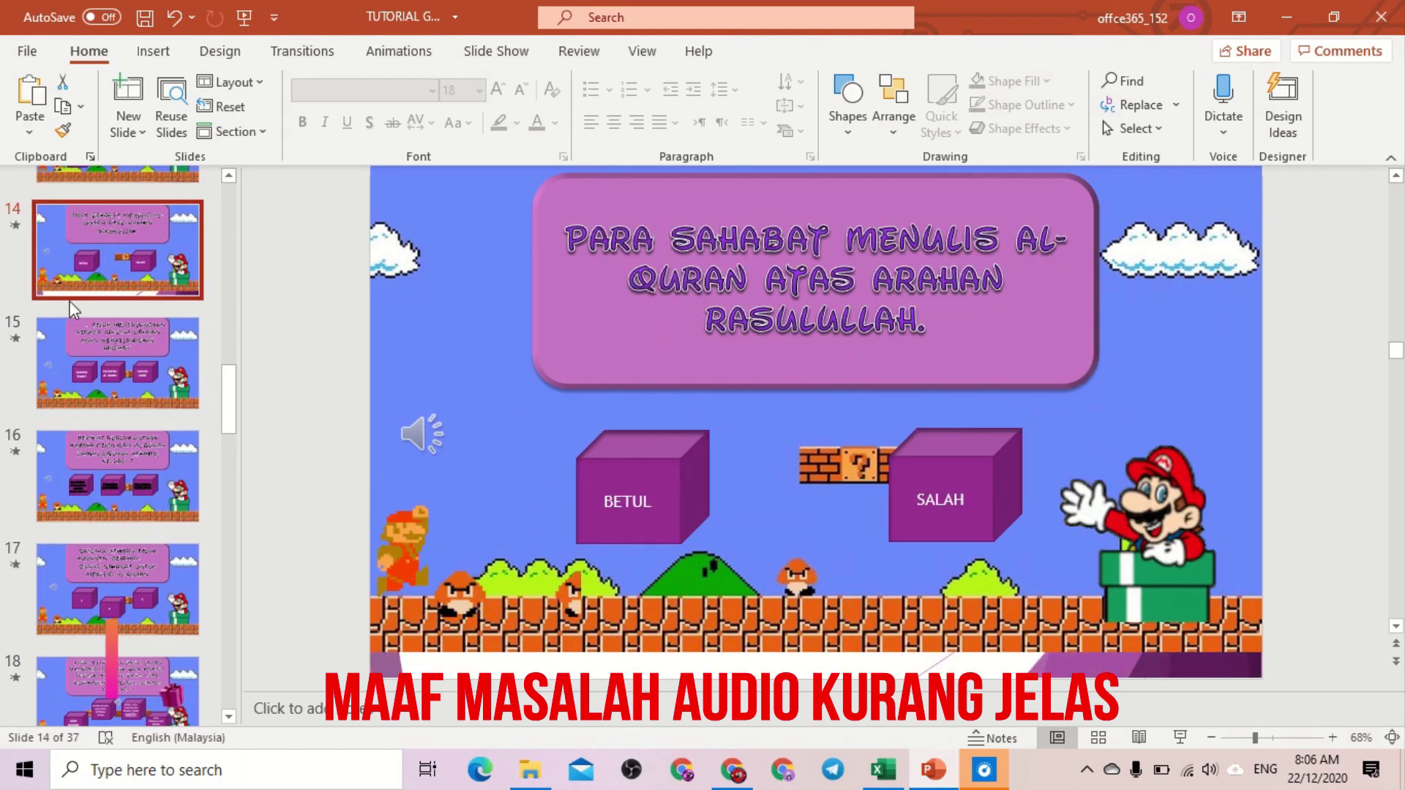
{"action": "left_click", "coordinate": [84, 354]}
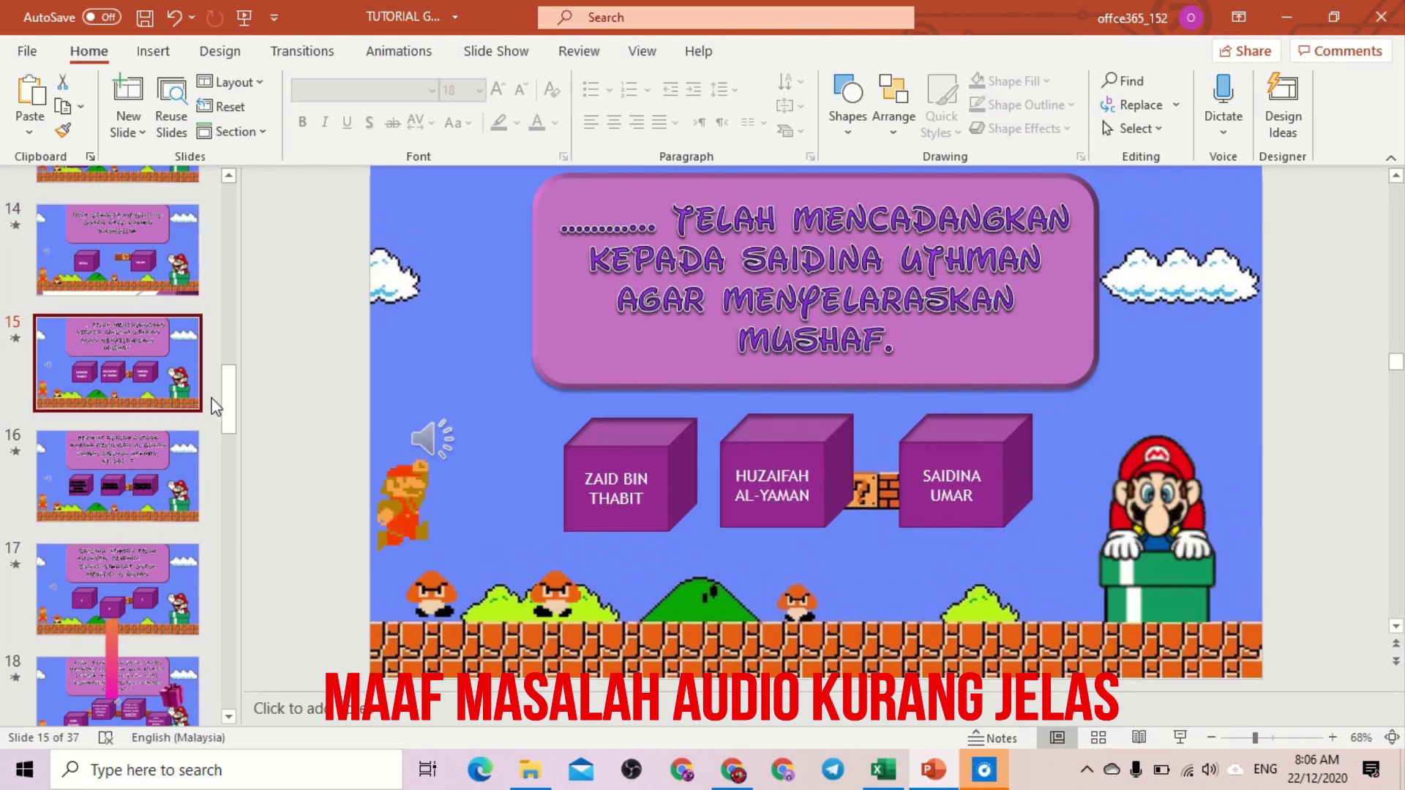
Examine the correct-answer feedback slides 24 "Congrats!" and 25 "TERBAIK!!", selecting the animated picture on each
{"action": "left_click_drag", "start_coordinate": [227, 397], "coordinate": [231, 506]}
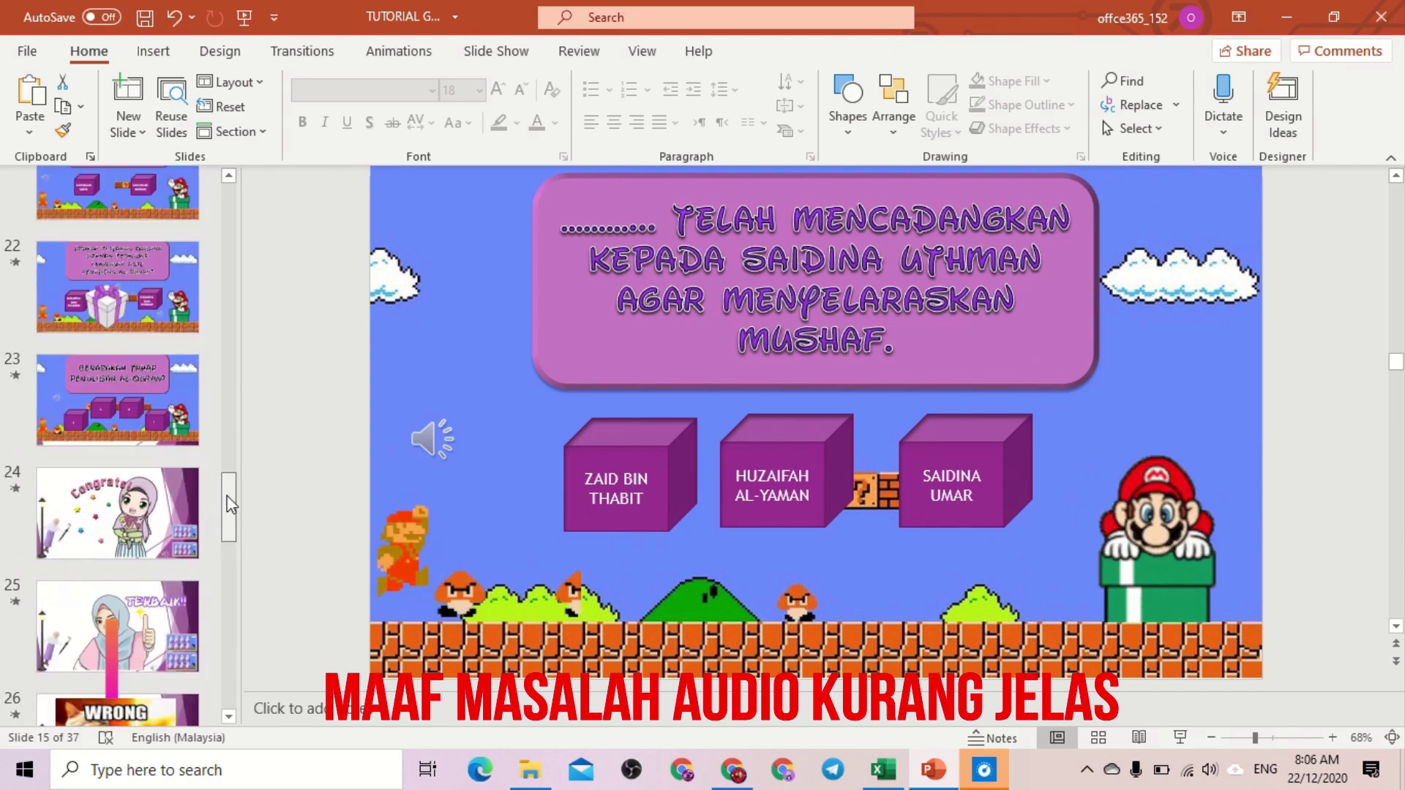
{"action": "left_click", "coordinate": [111, 520]}
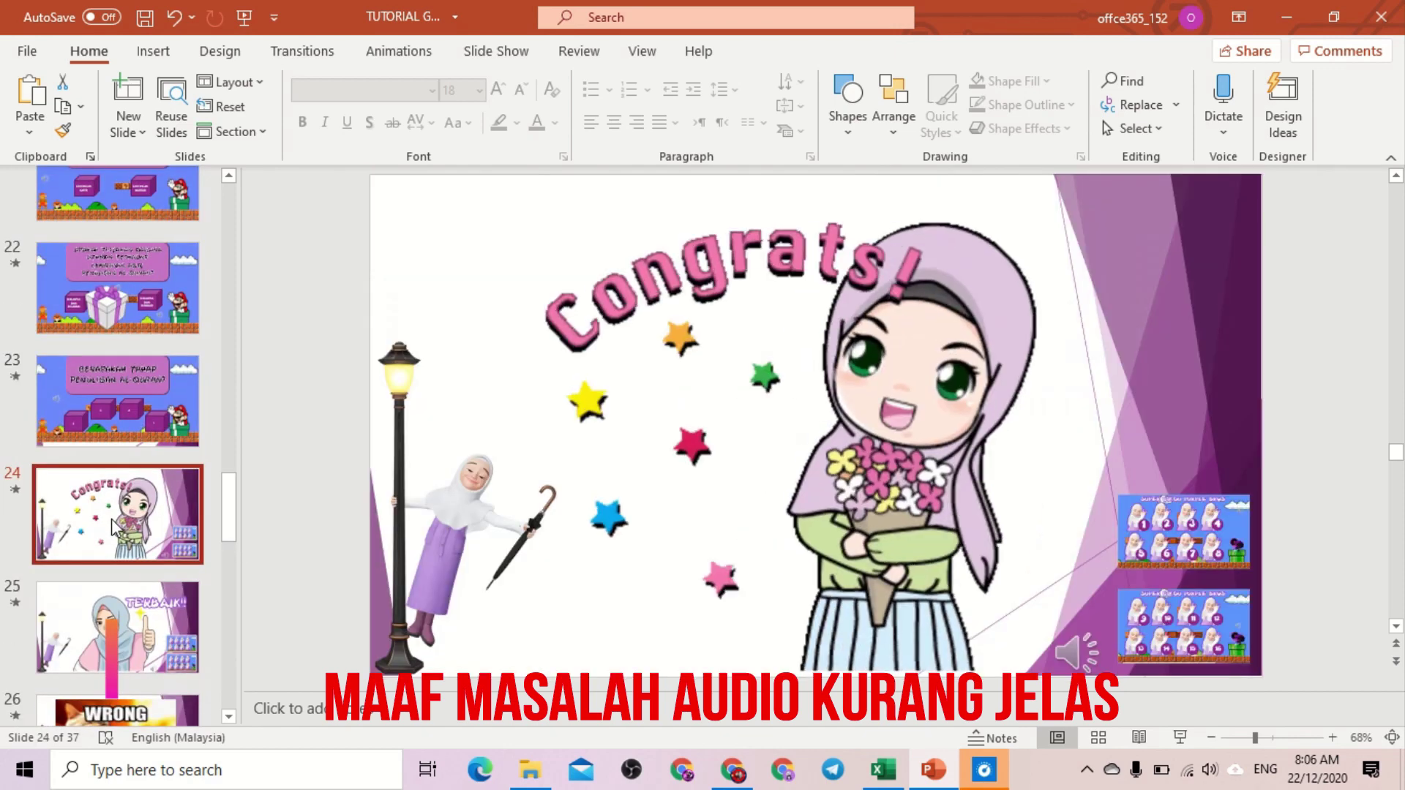
{"action": "mouse_move", "coordinate": [597, 455]}
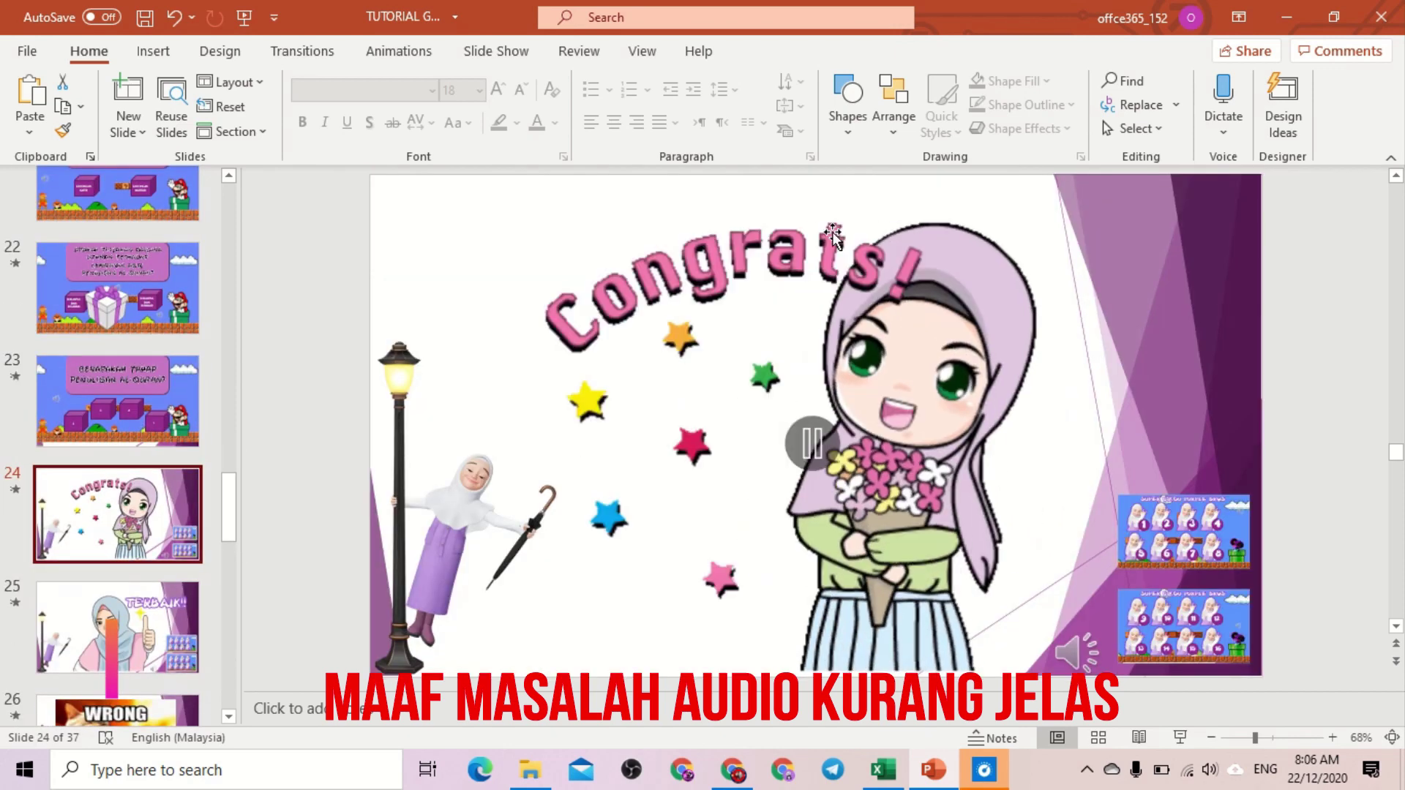
{"action": "left_click", "coordinate": [807, 270]}
{"action": "left_click", "coordinate": [91, 589]}
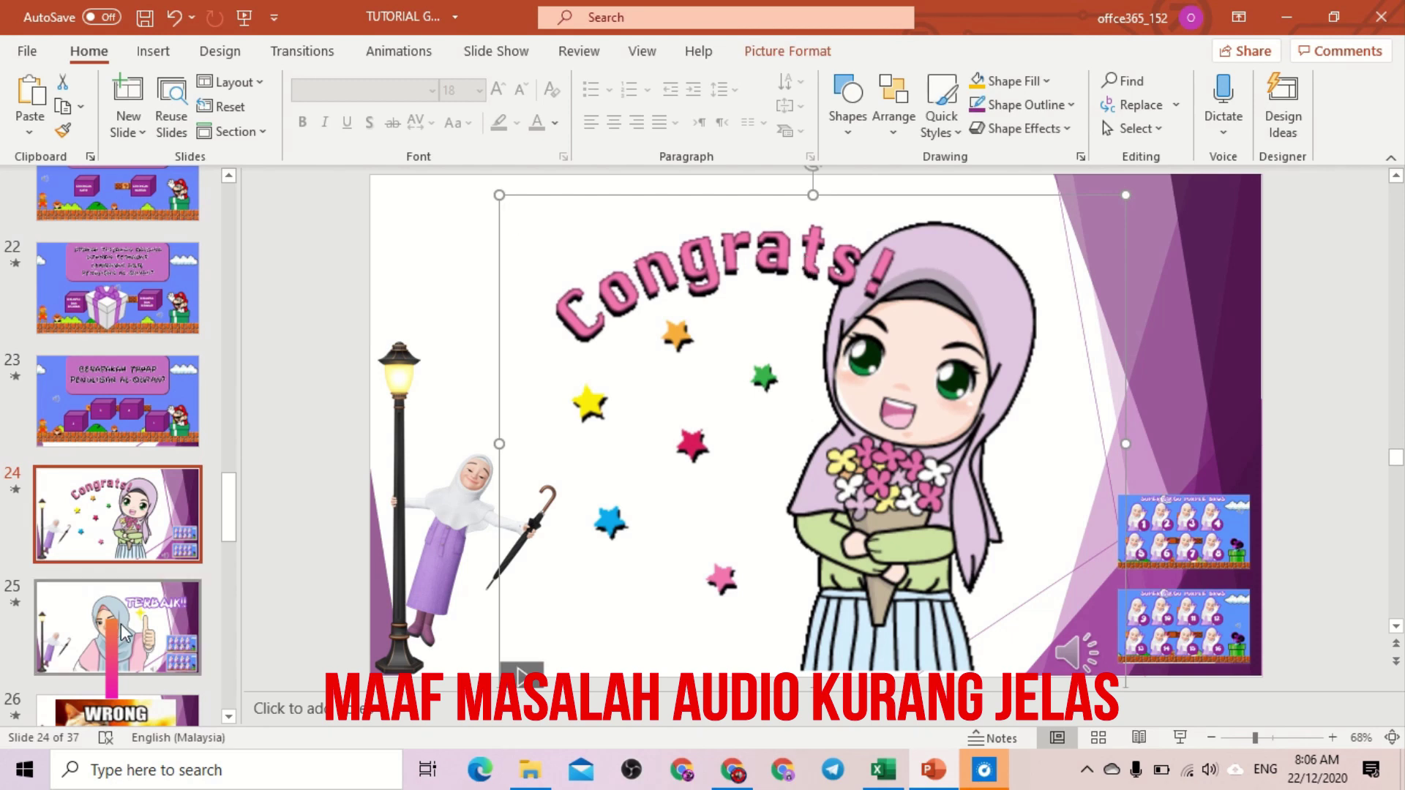
{"action": "left_click", "coordinate": [763, 375]}
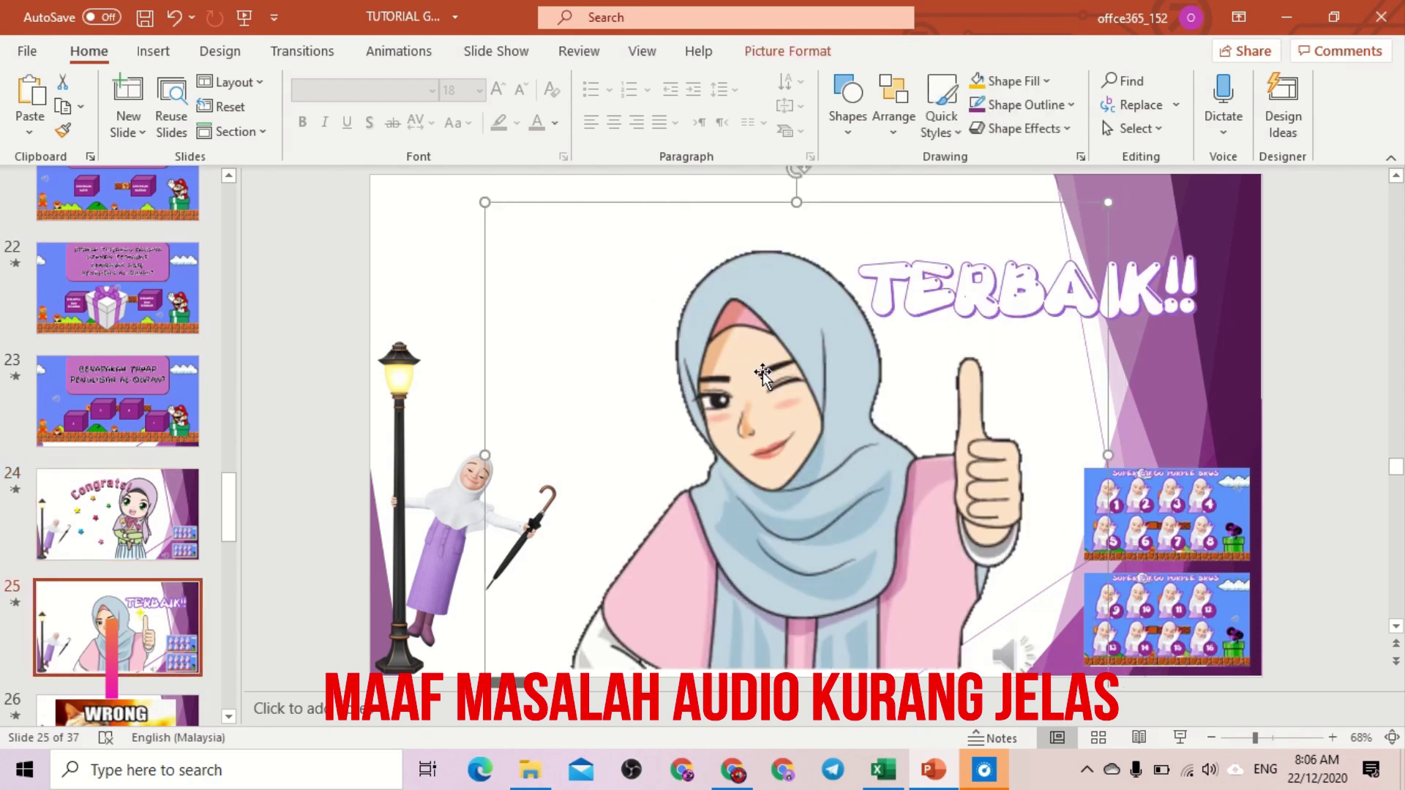
{"action": "left_click", "coordinate": [156, 634]}
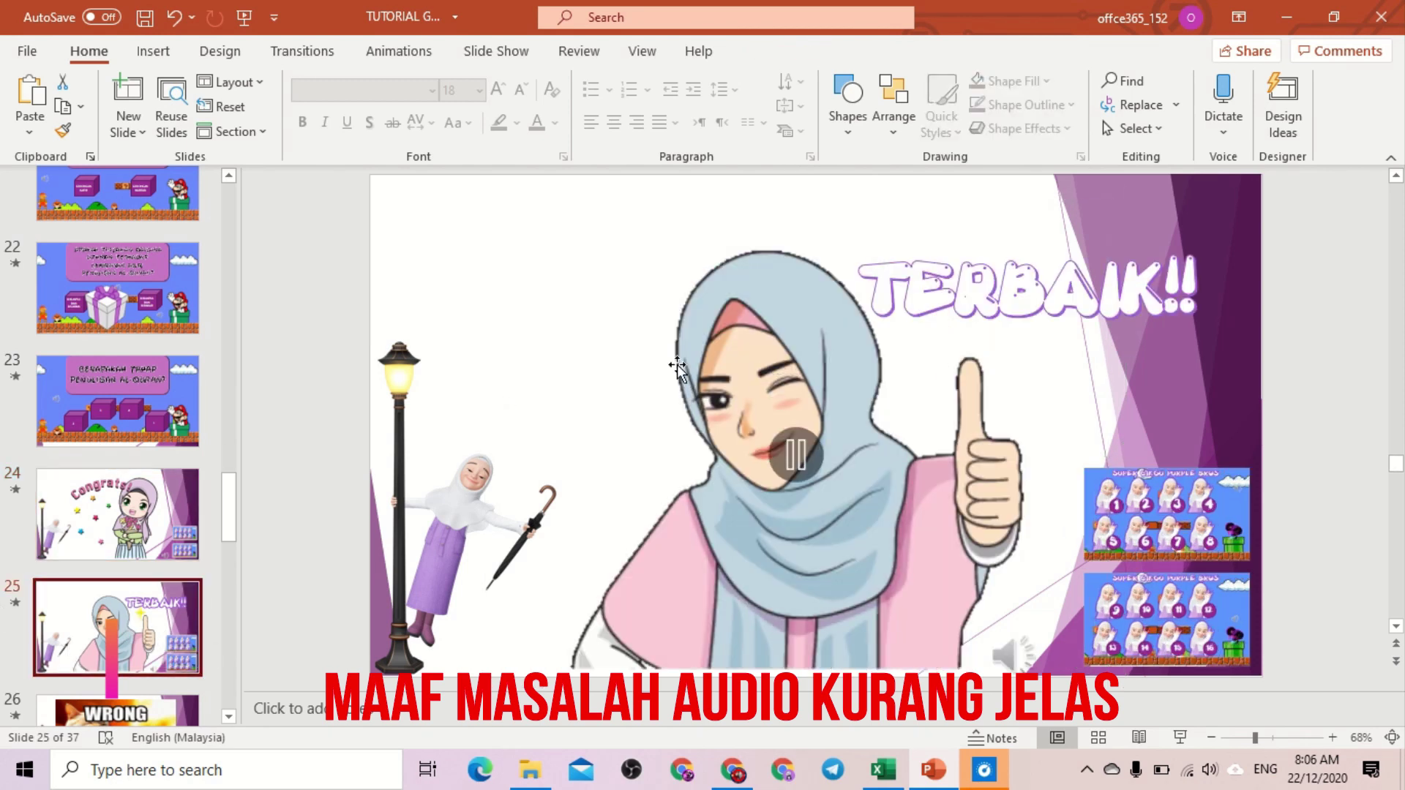
{"action": "left_click", "coordinate": [740, 326]}
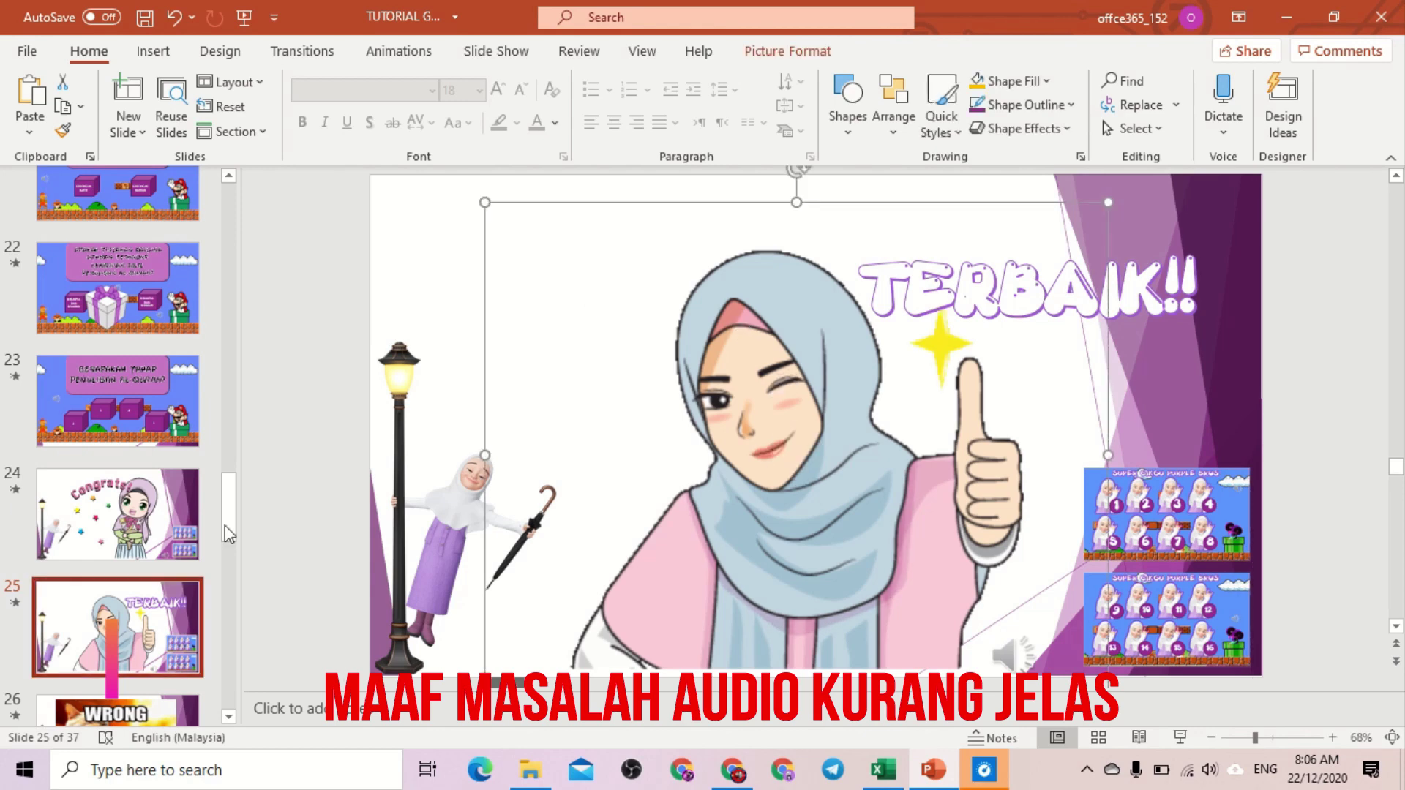
Compare the "Congrats!" slide 24 with question slide 23, and open the "WRONG ANSWER!" feedback slide 26
{"action": "left_click", "coordinate": [165, 512]}
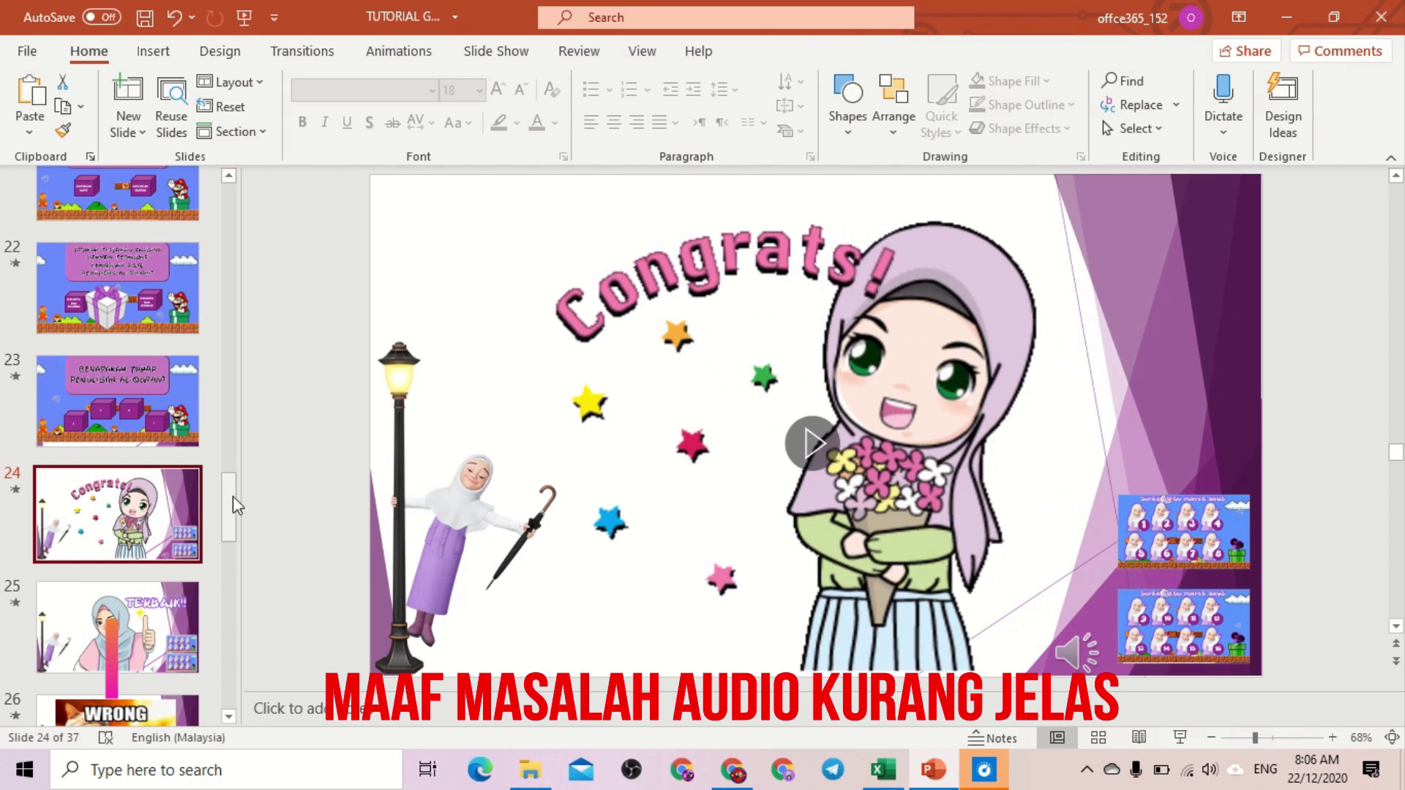
{"action": "left_click", "coordinate": [169, 420]}
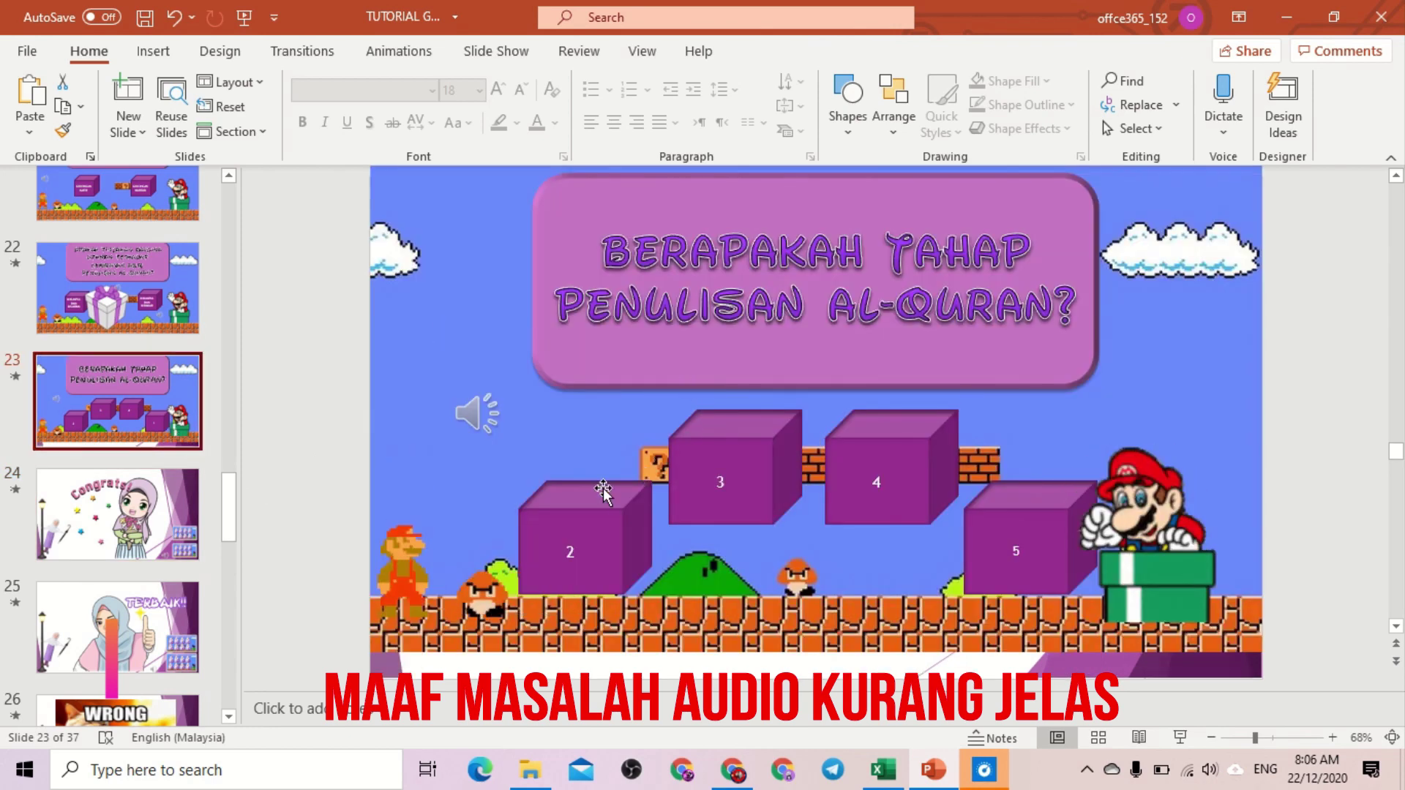
{"action": "left_click", "coordinate": [73, 533]}
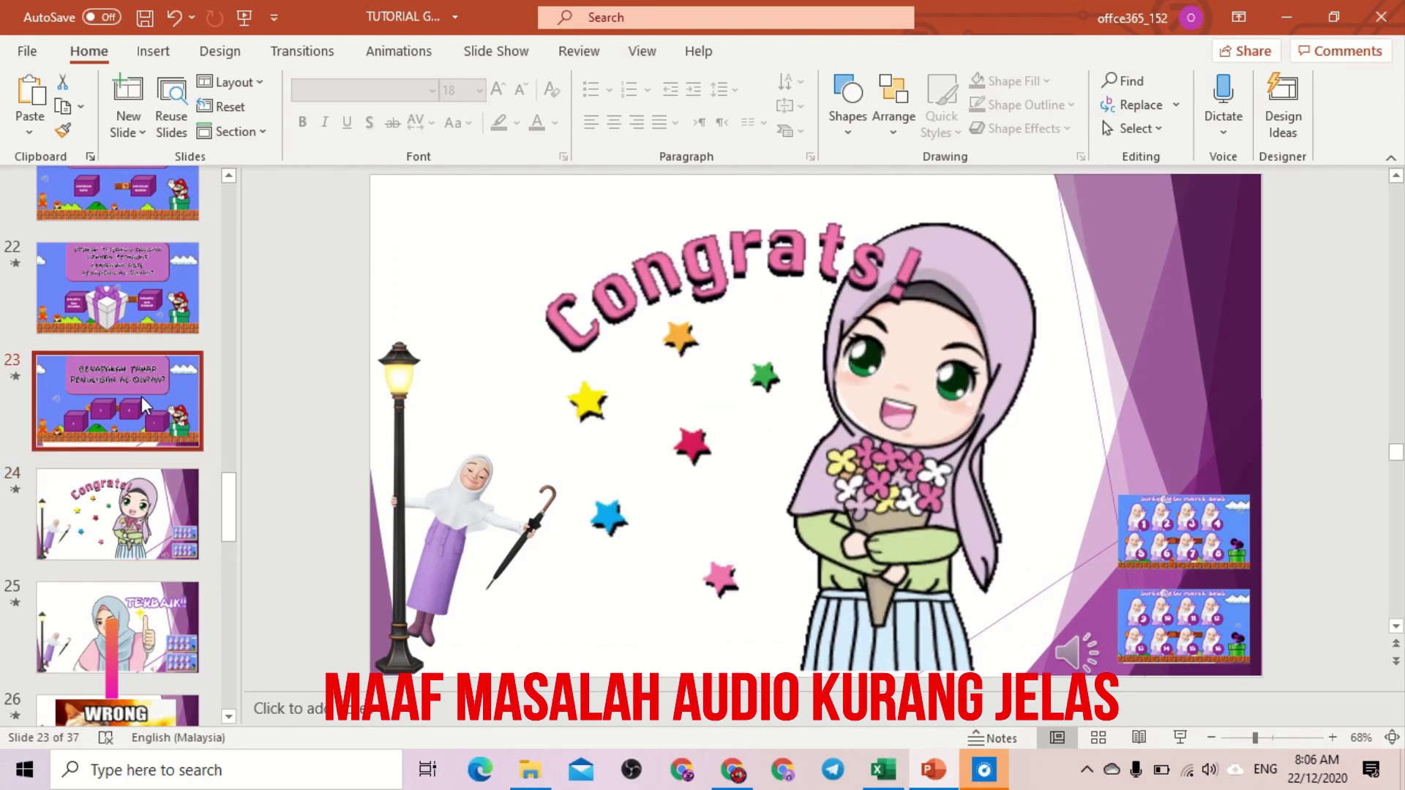
{"action": "left_click", "coordinate": [142, 397]}
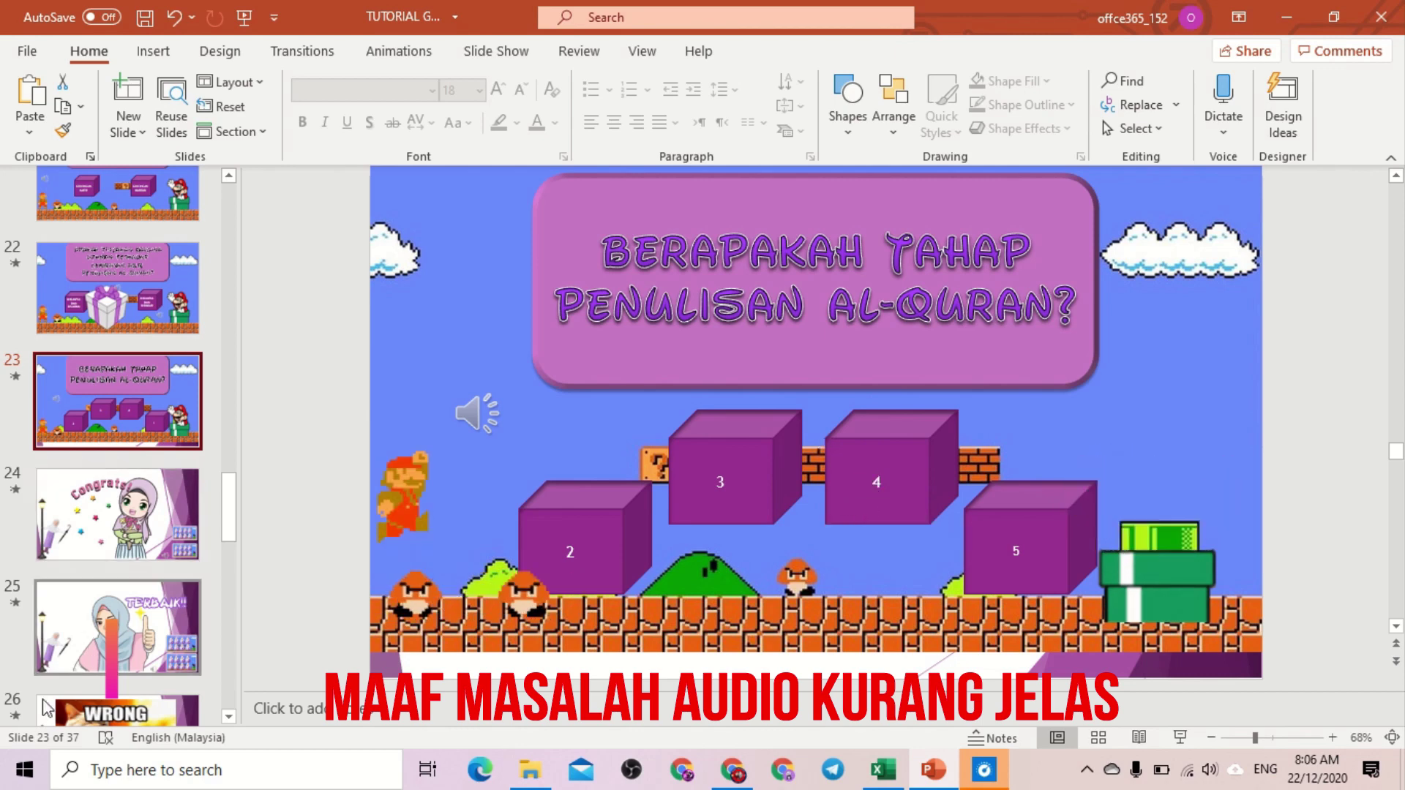
{"action": "left_click", "coordinate": [68, 715]}
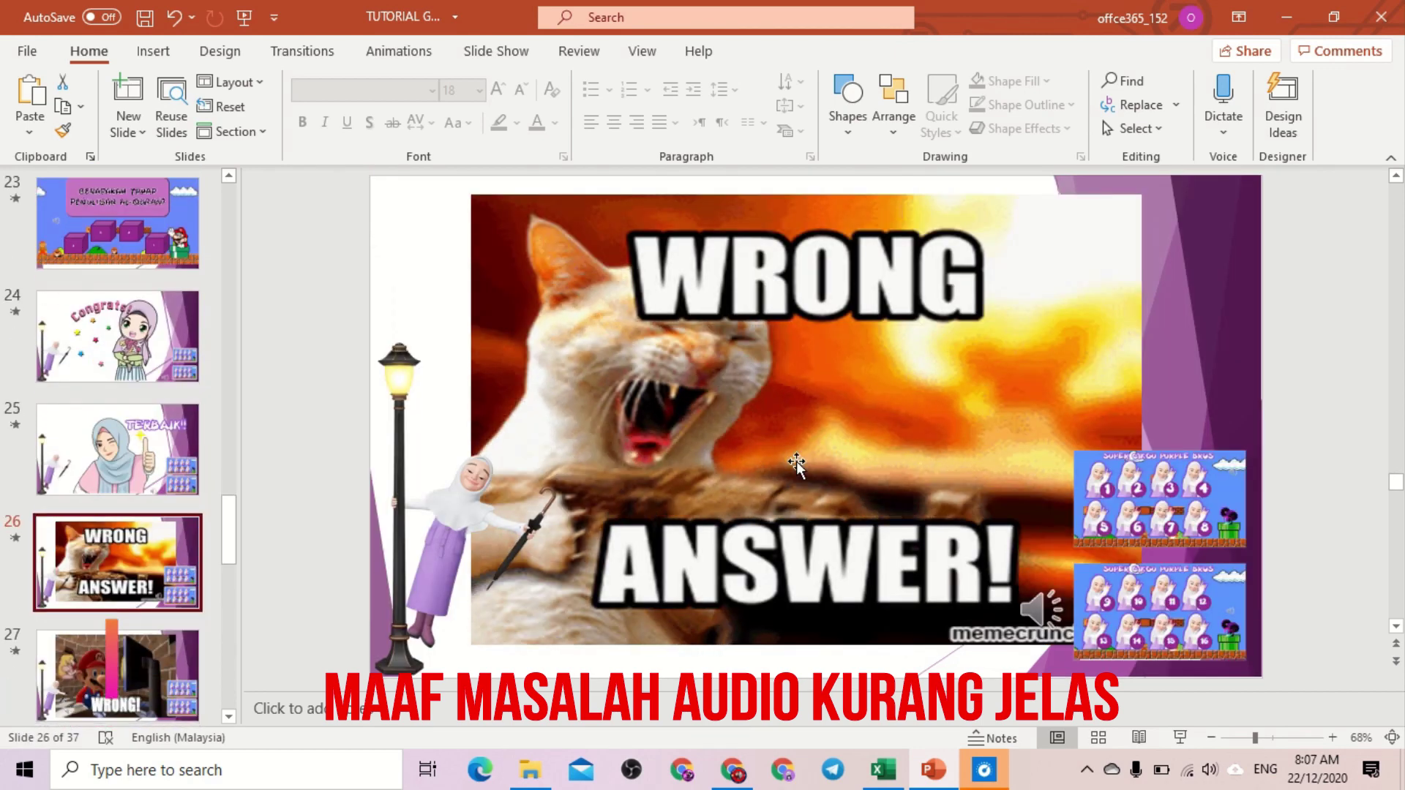